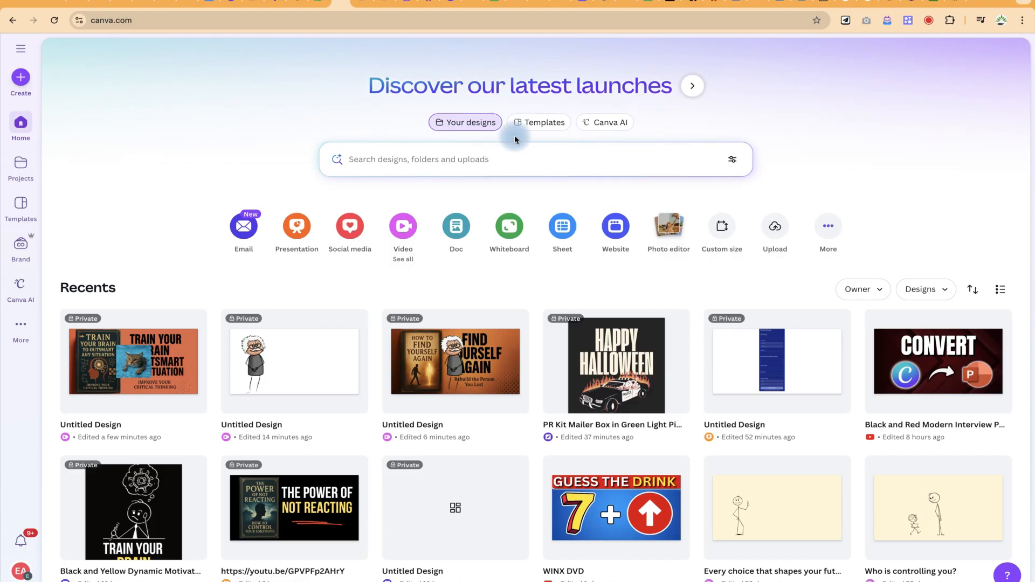
- Create a new blank landscape video design
{"action": "left_click", "coordinate": [529, 126]}
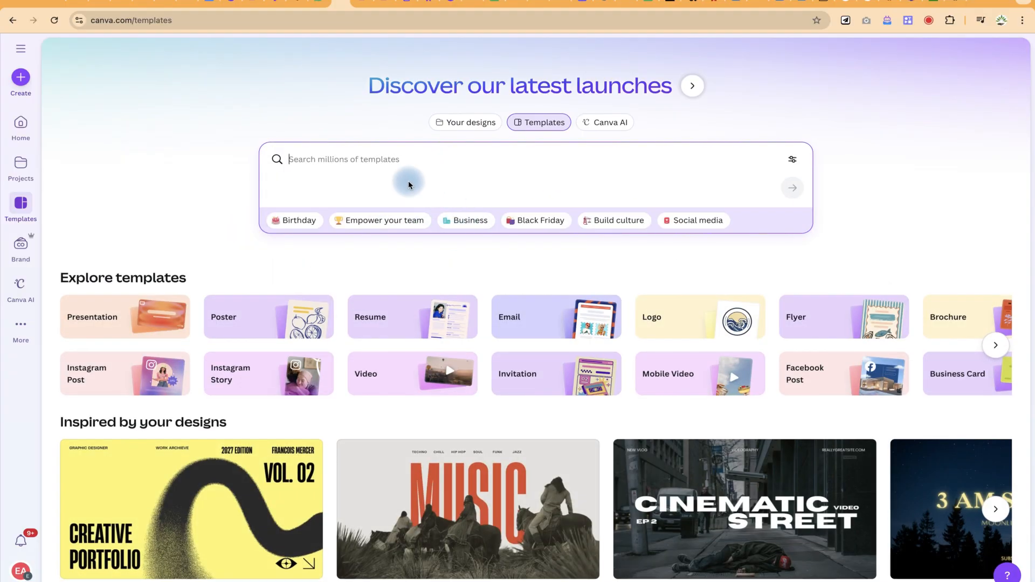
{"action": "left_click", "coordinate": [469, 120]}
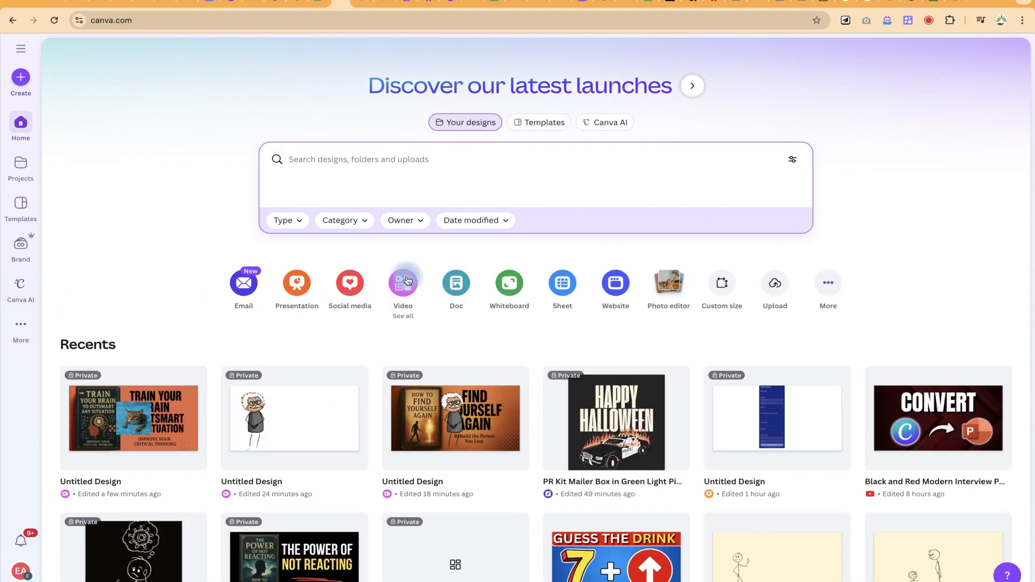
{"action": "left_click", "coordinate": [409, 280]}
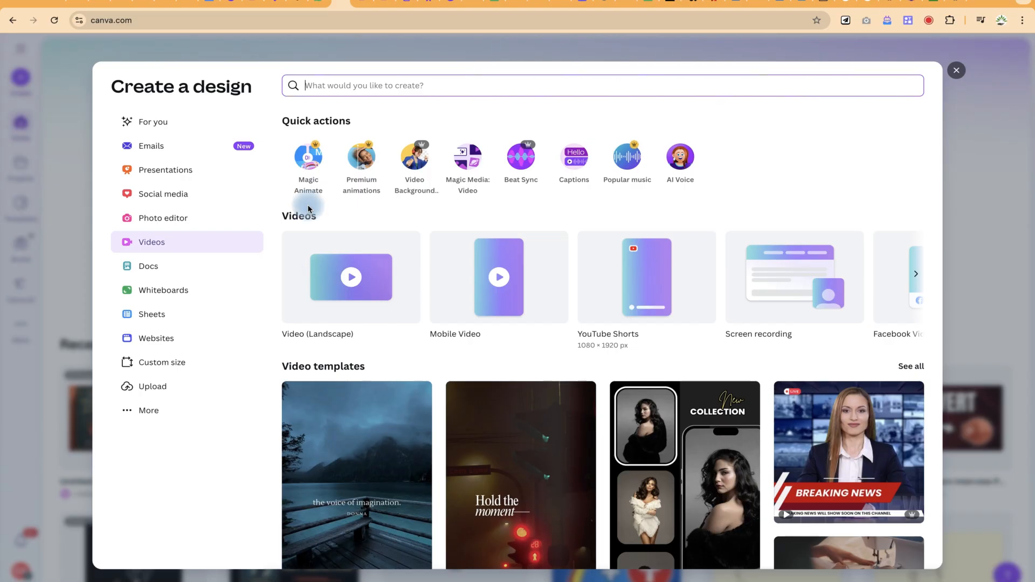
{"action": "left_click", "coordinate": [352, 283]}
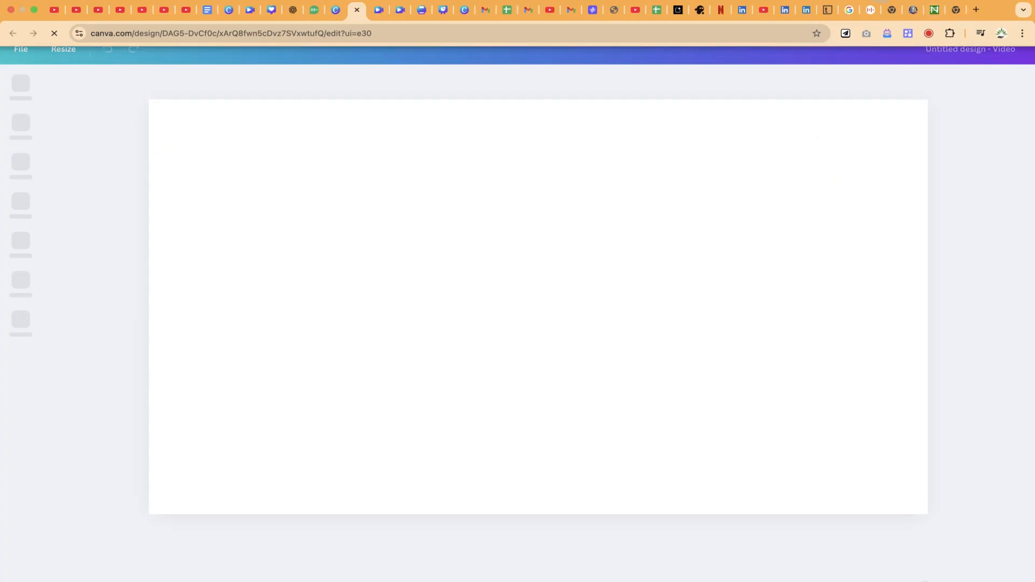
- Switch the computer's Wi-Fi connection to the Ubuntu network
{"action": "left_click", "coordinate": [914, 0]}
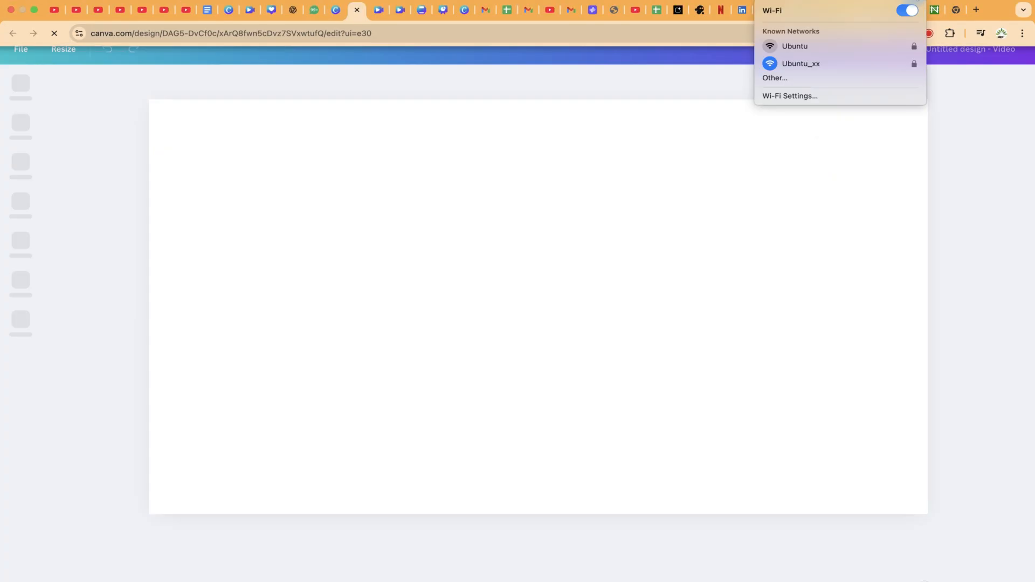
{"action": "left_click", "coordinate": [828, 45]}
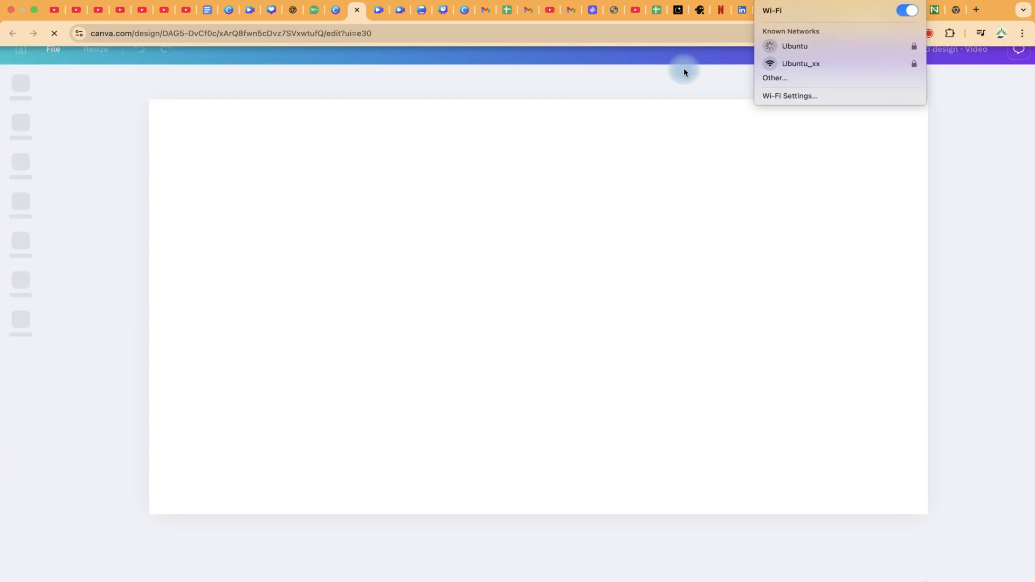
{"action": "left_click", "coordinate": [649, 32]}
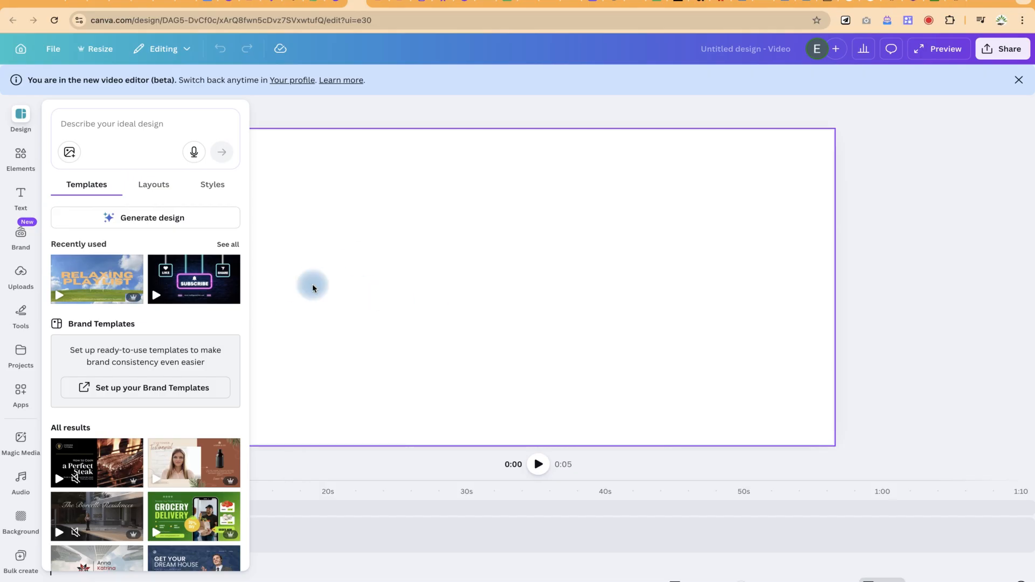
- Add the uploaded 3:44 black video to the timeline as the main clip
{"action": "left_click", "coordinate": [352, 228]}
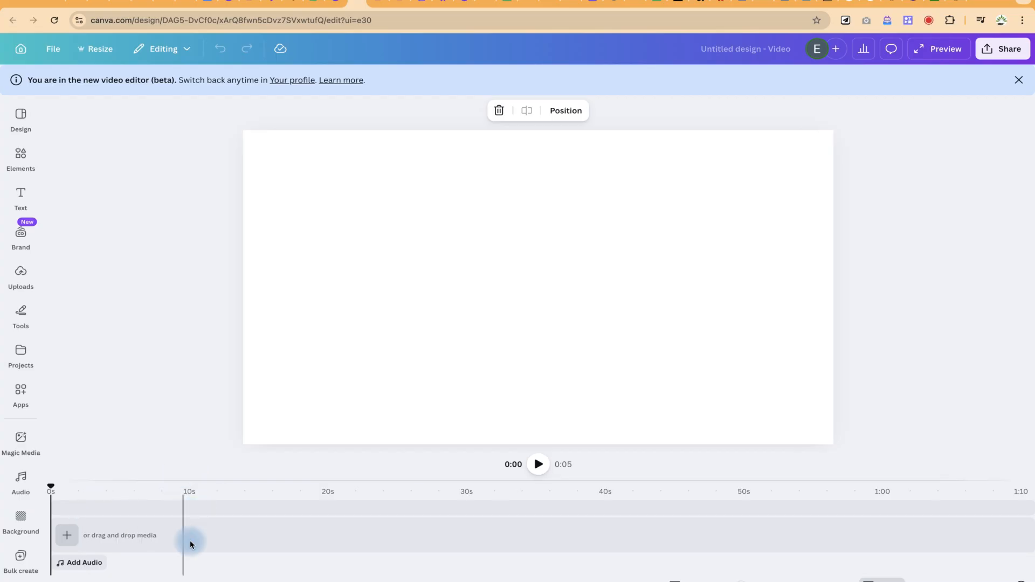
{"action": "left_click", "coordinate": [22, 280]}
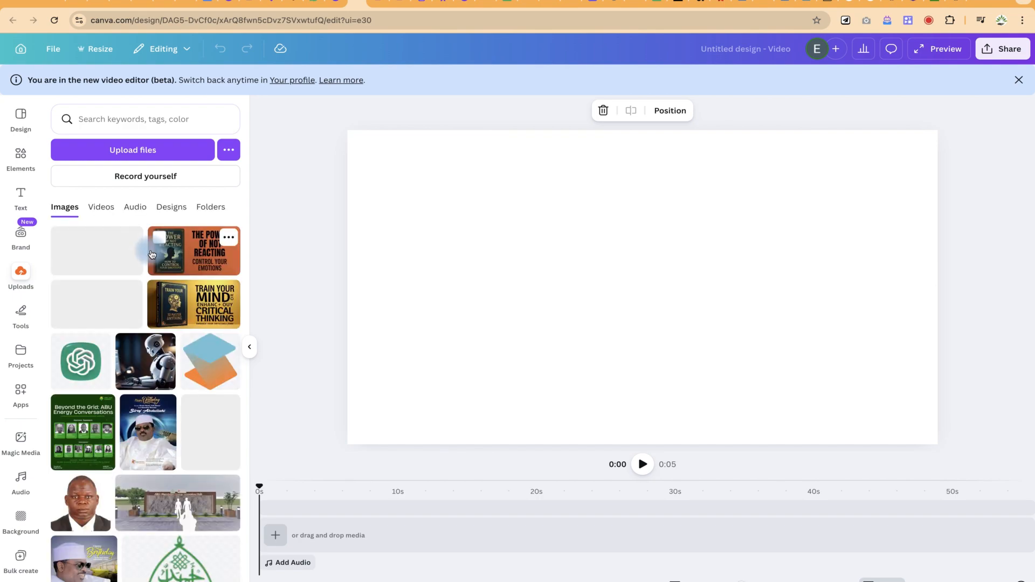
{"action": "left_click", "coordinate": [103, 207]}
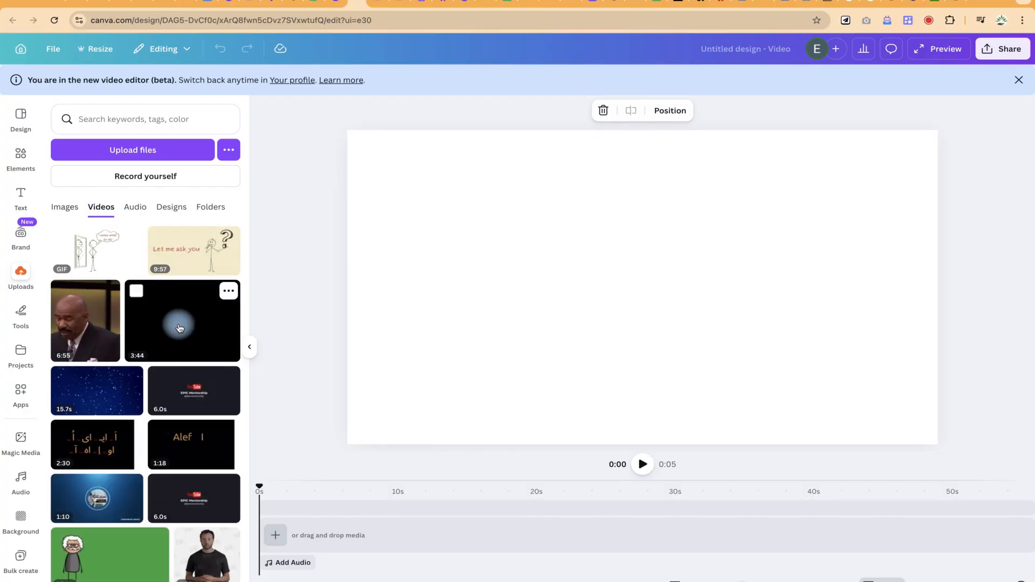
{"action": "left_click", "coordinate": [180, 328]}
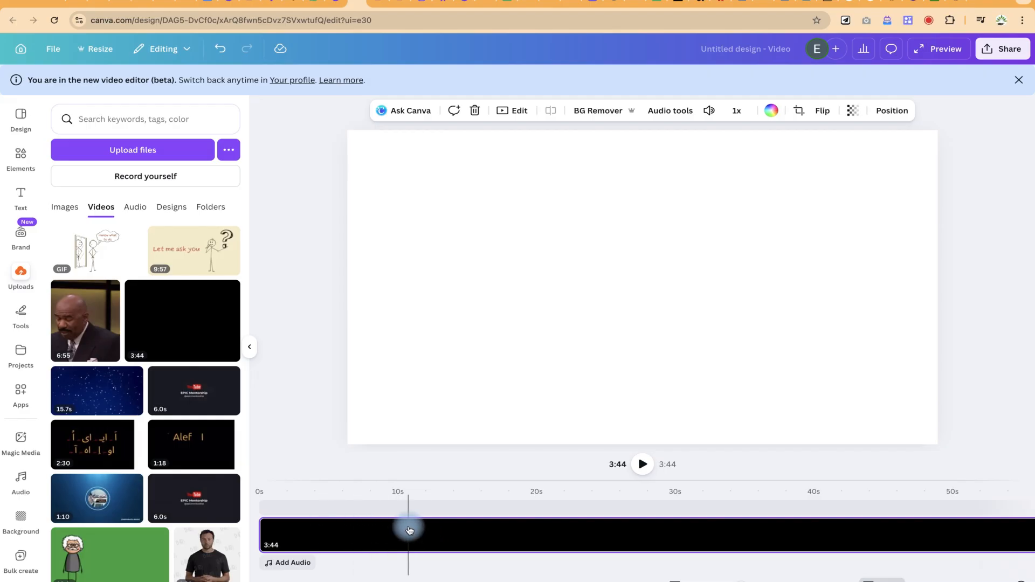
- Place the uploaded "Find Yourself Again" image on its own track above the video, starting at about 3s
{"action": "left_click", "coordinate": [60, 208]}
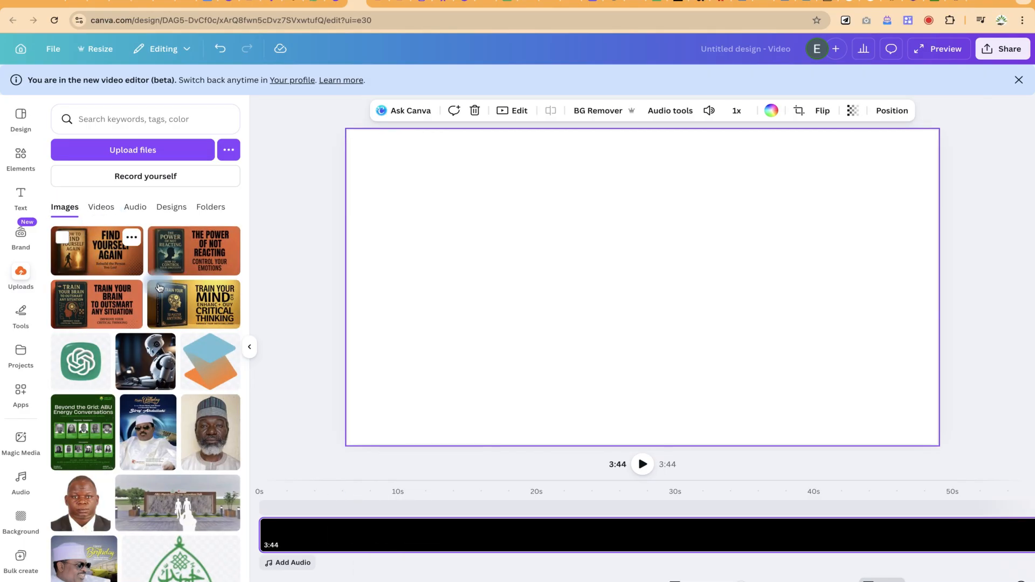
{"action": "left_click_drag", "start_coordinate": [110, 260], "coordinate": [360, 512]}
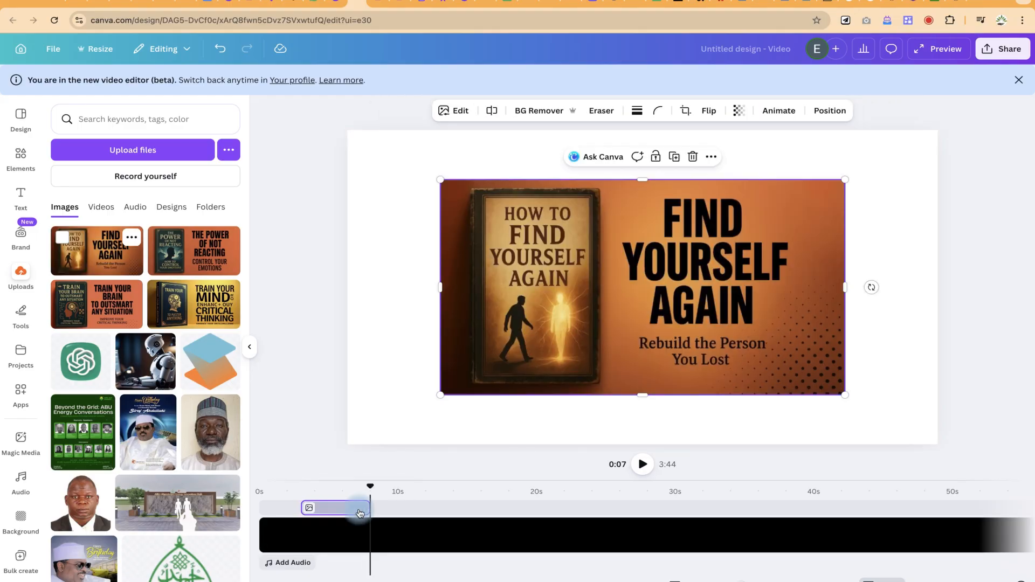
{"action": "left_click", "coordinate": [330, 491]}
- Enlarge the "Find Yourself Again" image toward the canvas's upper-left corner and move its clip to start at about 8s
{"action": "left_click", "coordinate": [571, 260]}
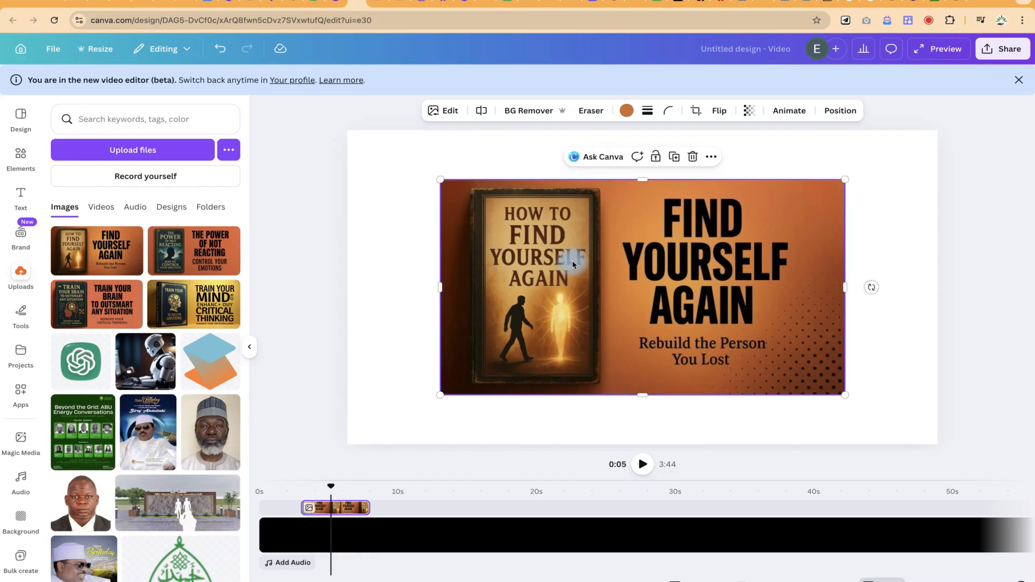
{"action": "left_click_drag", "start_coordinate": [438, 181], "coordinate": [406, 161]}
{"action": "left_click_drag", "start_coordinate": [331, 507], "coordinate": [405, 515]}
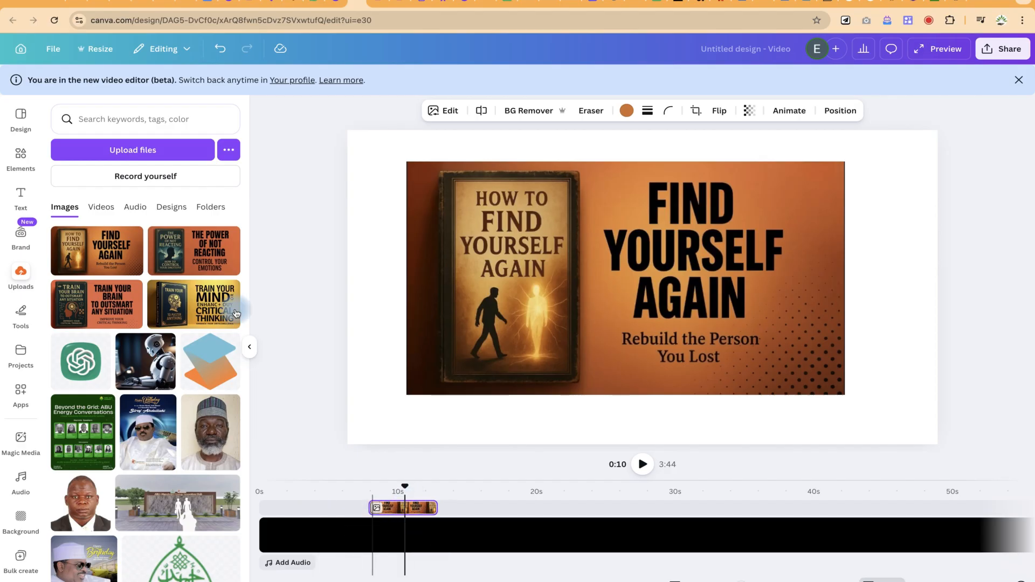
- Add the uploaded audio "Why You Can't Control Your Mind" to the timeline, starting at 0s
{"action": "left_click", "coordinate": [135, 205]}
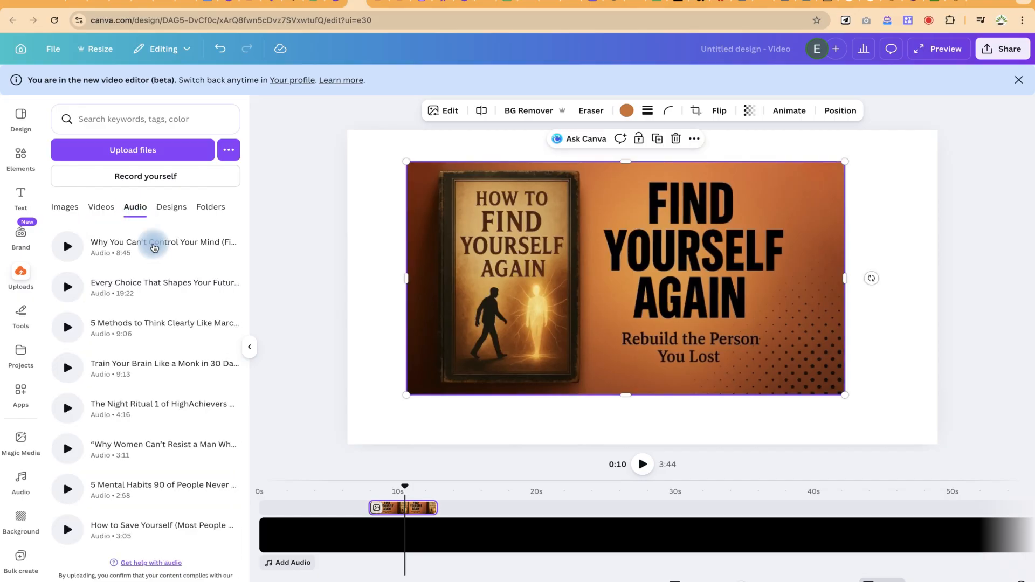
{"action": "left_click", "coordinate": [145, 248]}
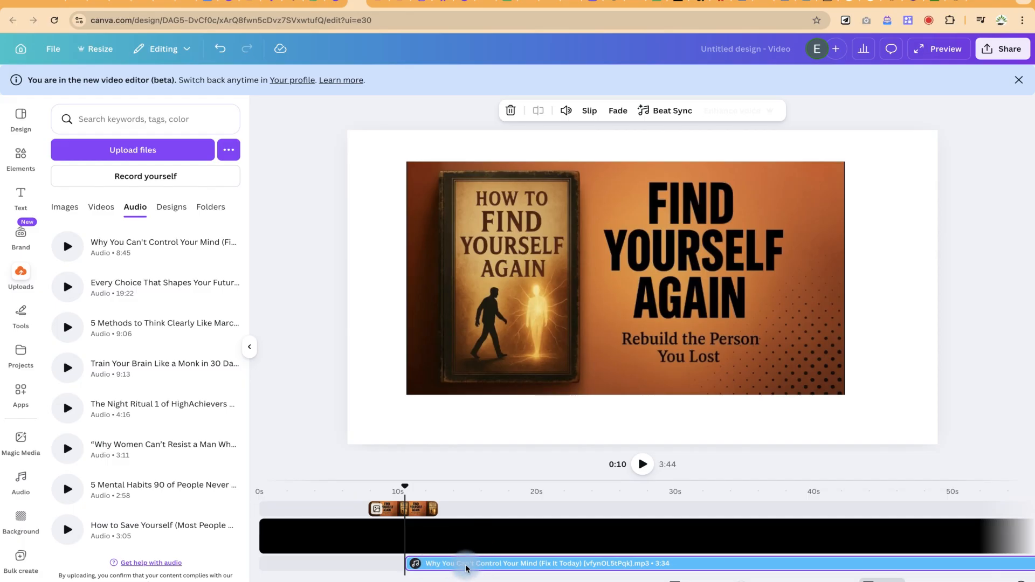
{"action": "key", "text": "ctrl+z"}
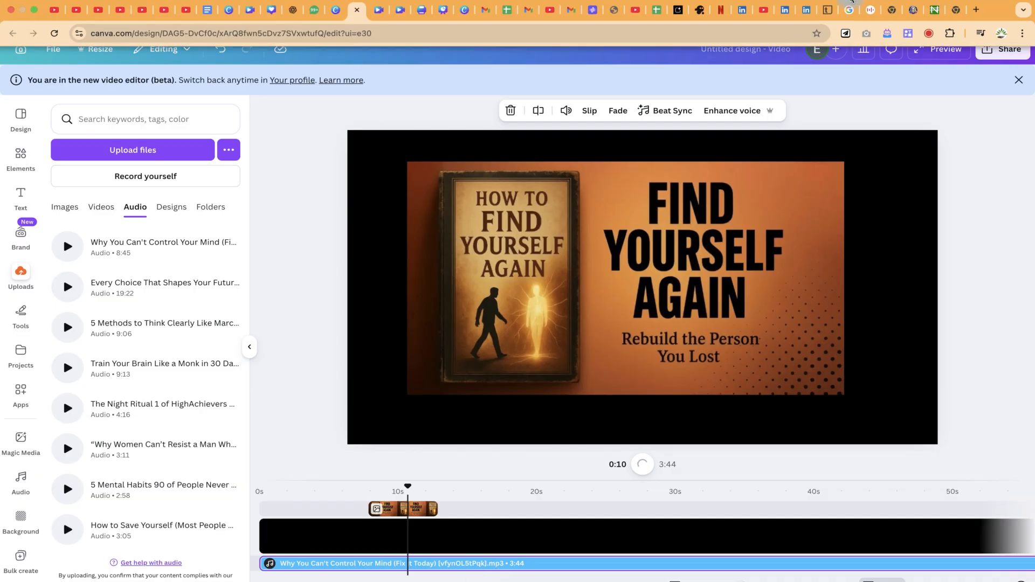
{"action": "left_click", "coordinate": [852, 2]}
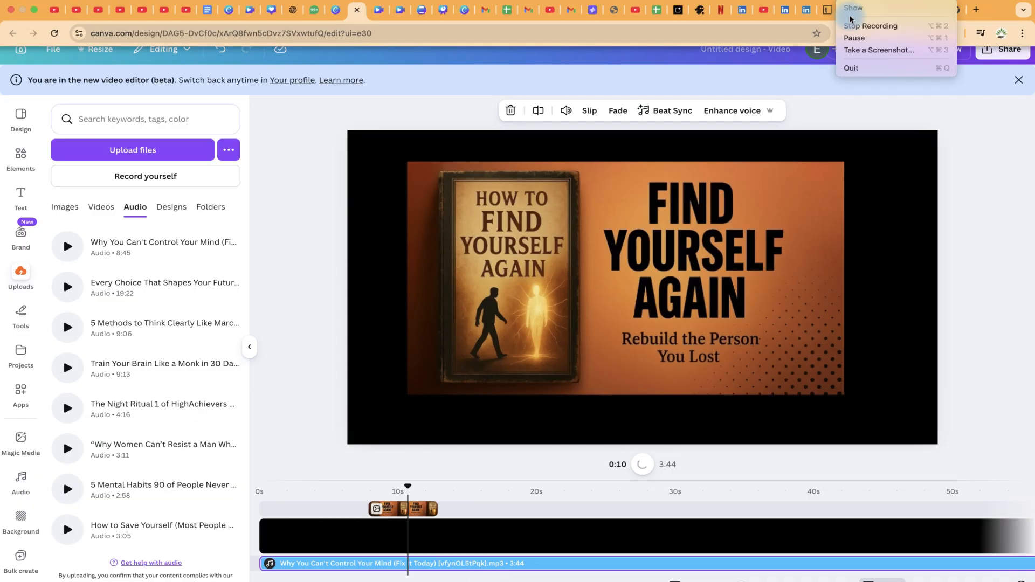
{"action": "left_click", "coordinate": [862, 38]}
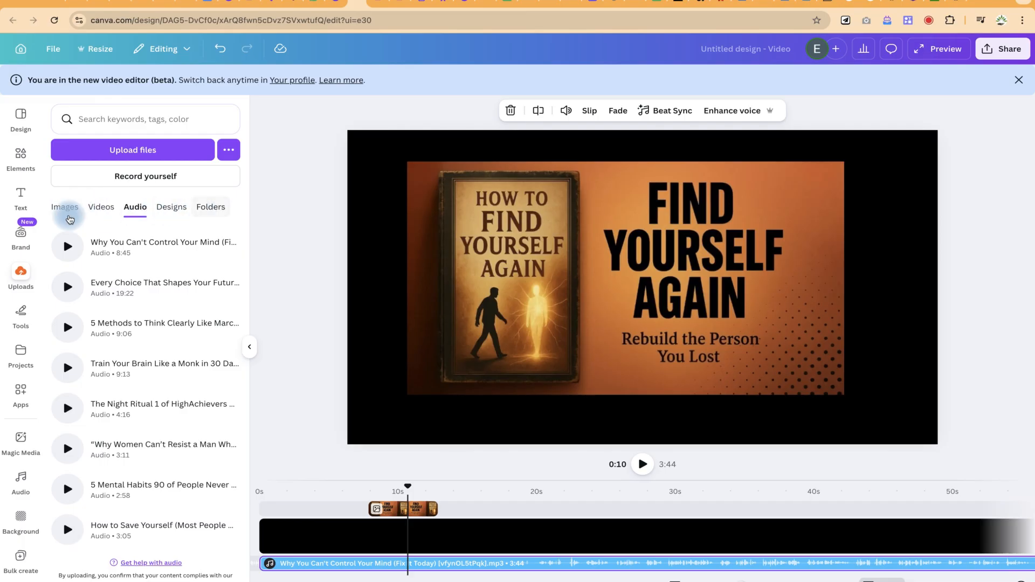
{"action": "left_click", "coordinate": [66, 210]}
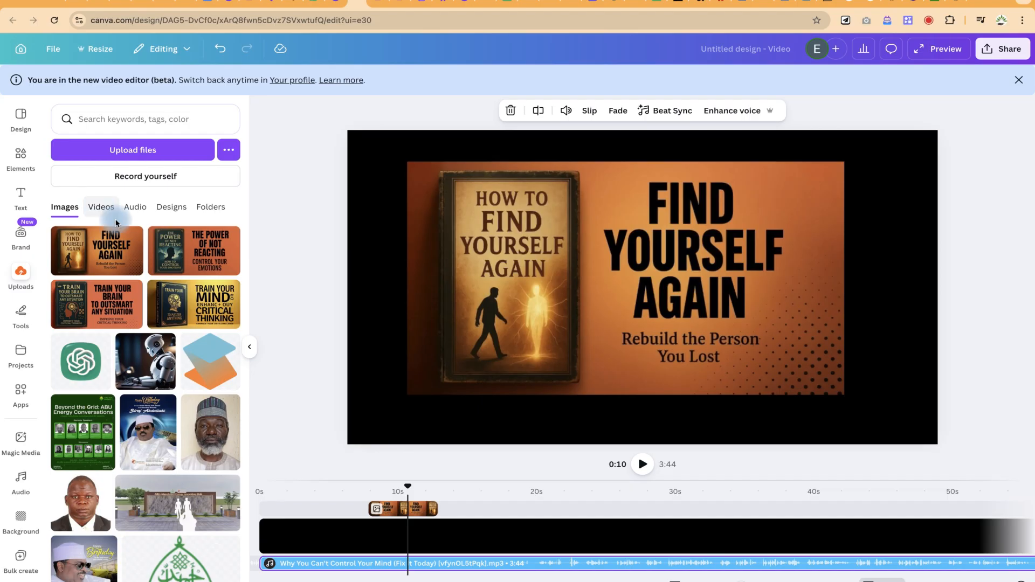
- Generate AI images in Elements from the prompt "Generate the image of a cat in a bar drinking coffee"
{"action": "left_click", "coordinate": [20, 156]}
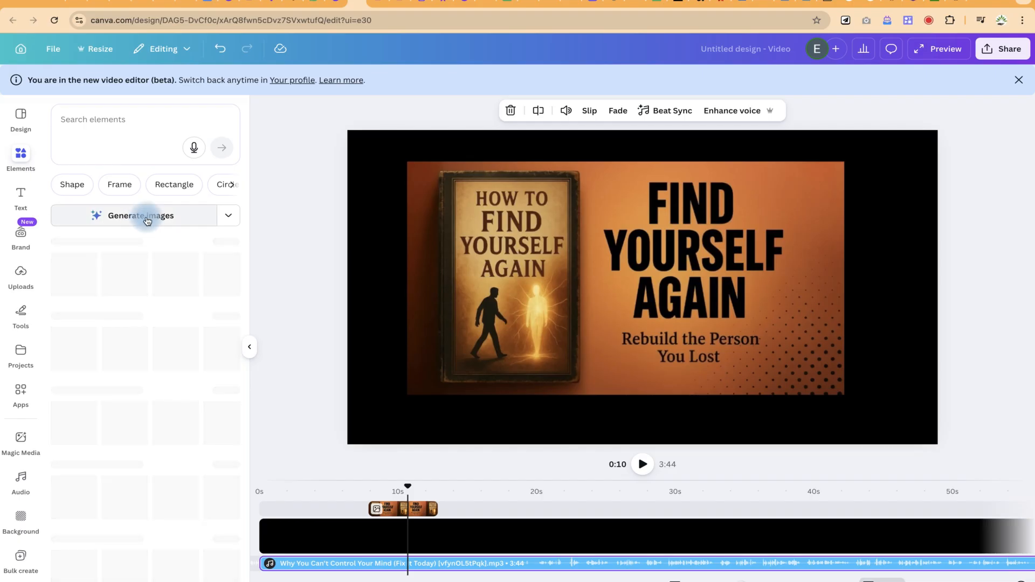
{"action": "left_click", "coordinate": [128, 128]}
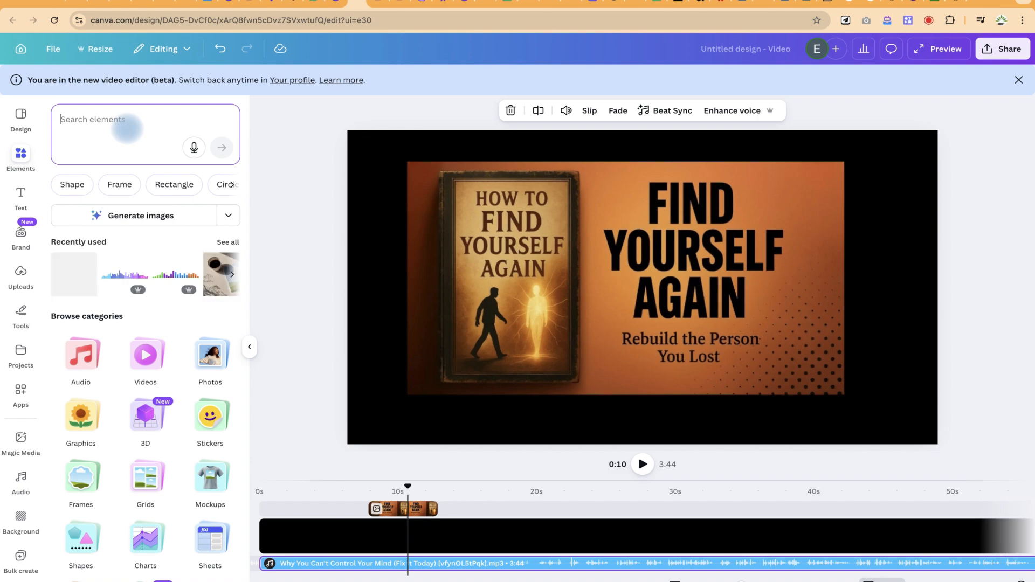
{"action": "type", "text": "Generate t"}
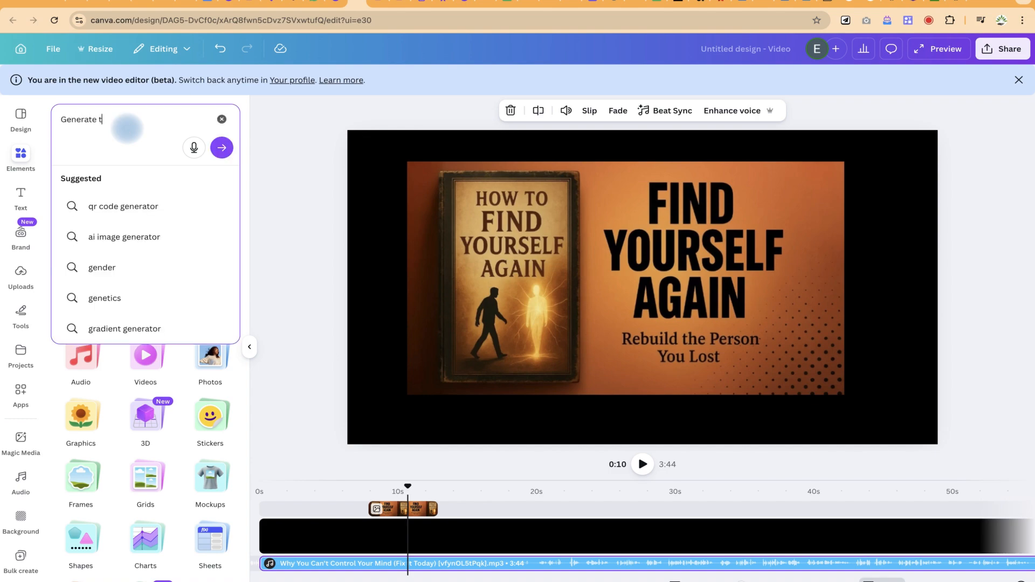
{"action": "type", "text": "he image"}
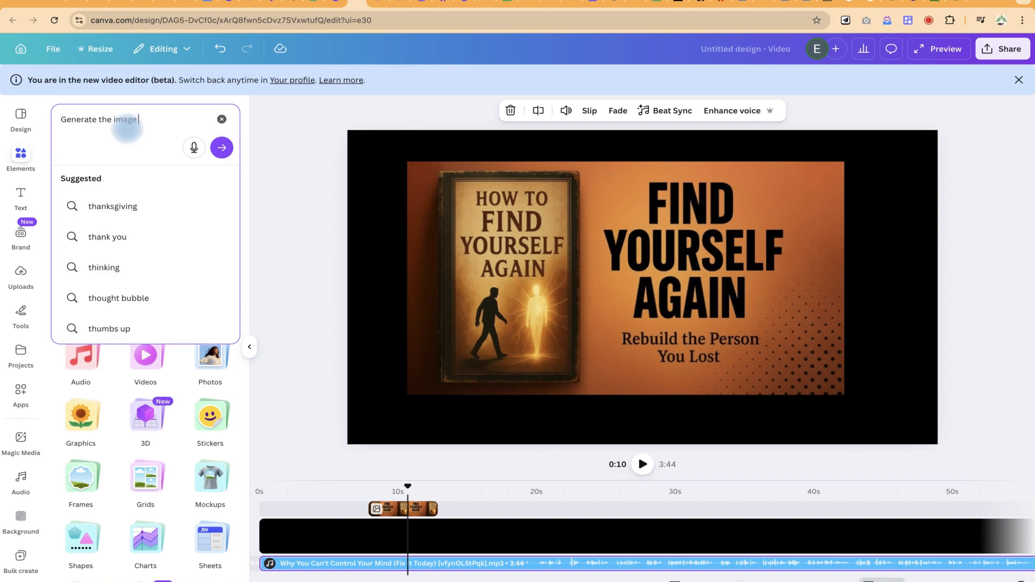
{"action": "type", "text": " of a cat in a"}
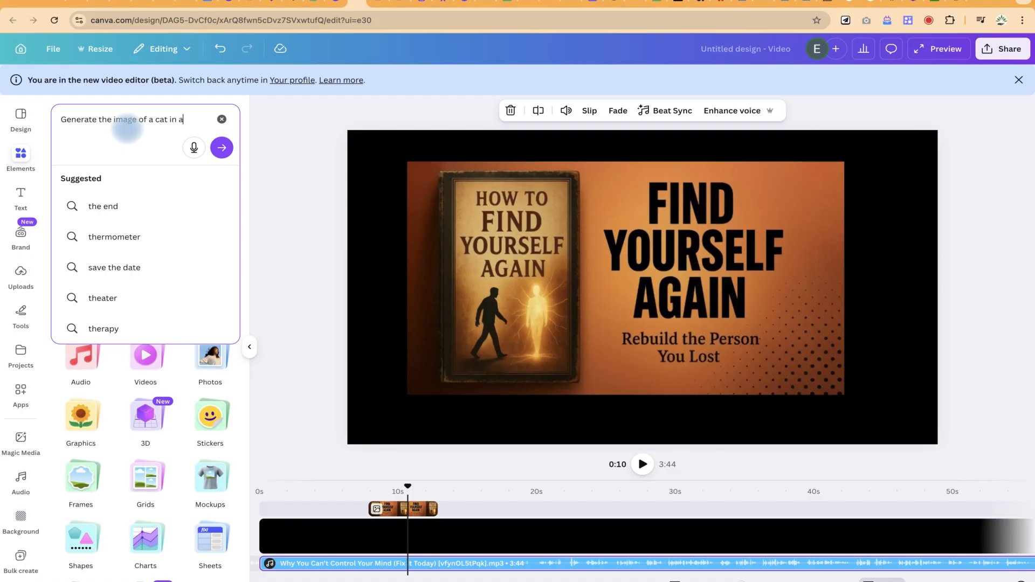
{"action": "type", "text": " bar drinking coffee"}
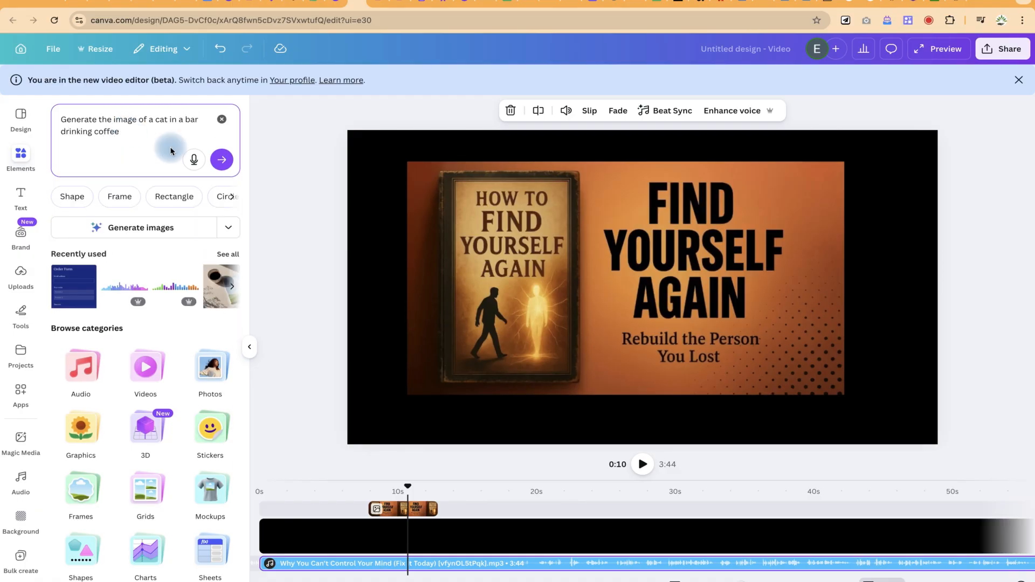
{"action": "left_click", "coordinate": [222, 161]}
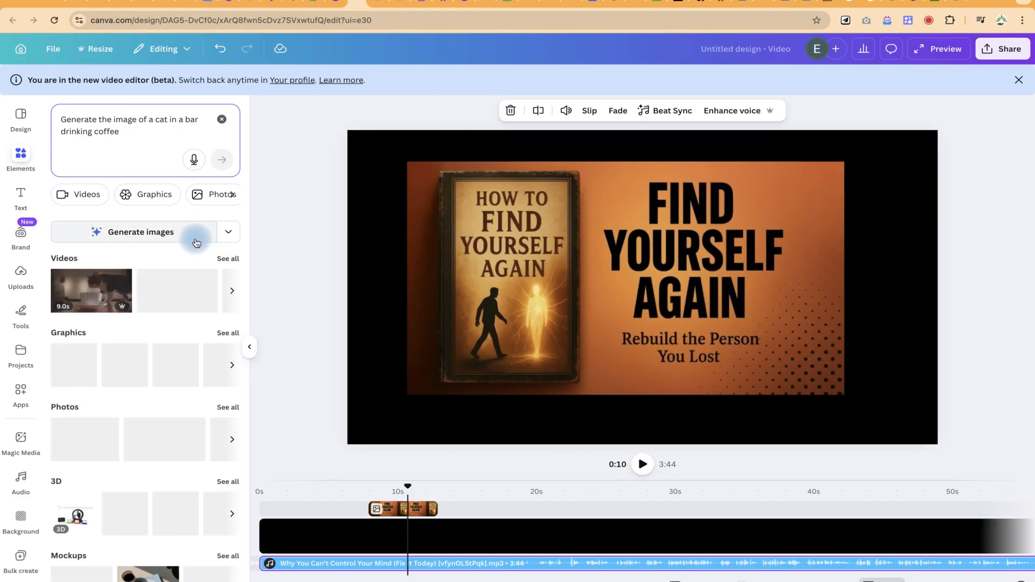
{"action": "left_click", "coordinate": [154, 239]}
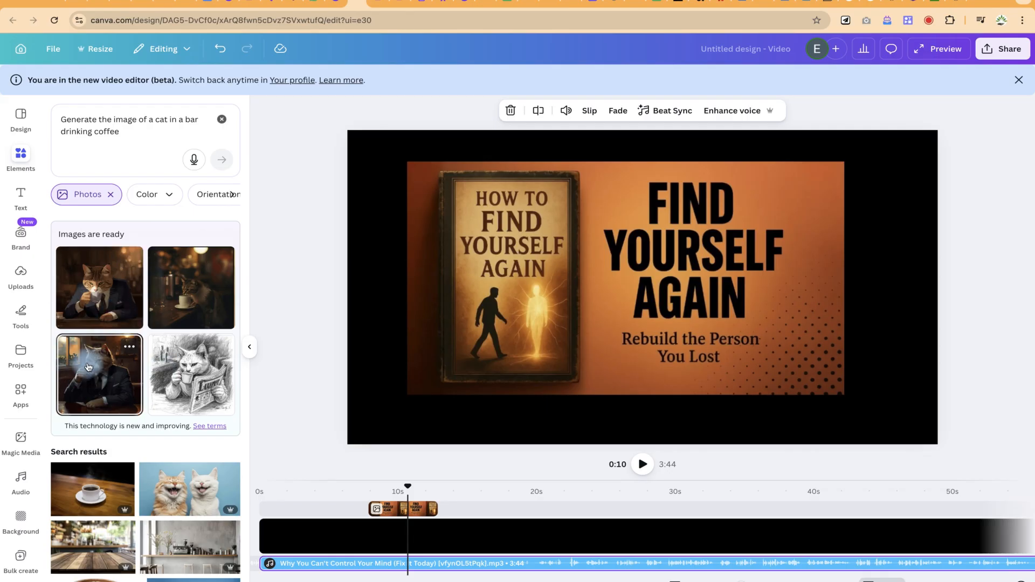
- Add the generated image of the dark-suited cat drinking beside a window and move its clip to start at about 6s
{"action": "left_click", "coordinate": [88, 367]}
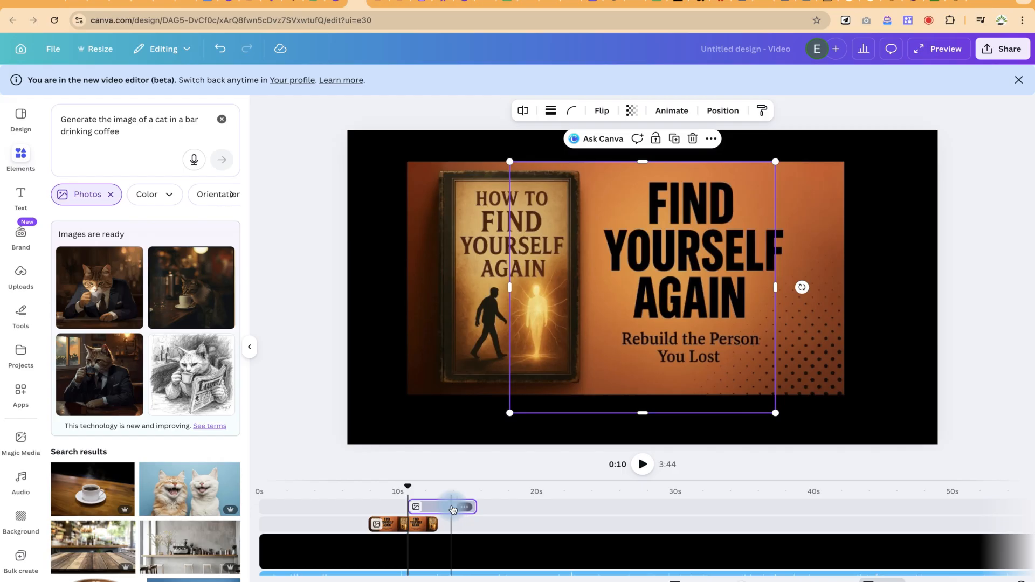
{"action": "left_click_drag", "start_coordinate": [441, 510], "coordinate": [388, 507]}
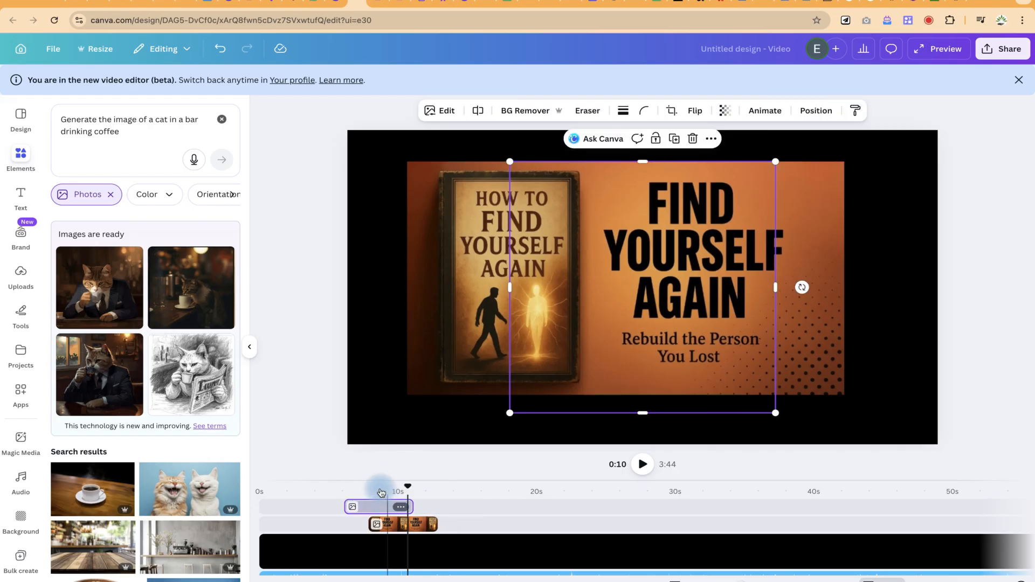
{"action": "left_click", "coordinate": [380, 482]}
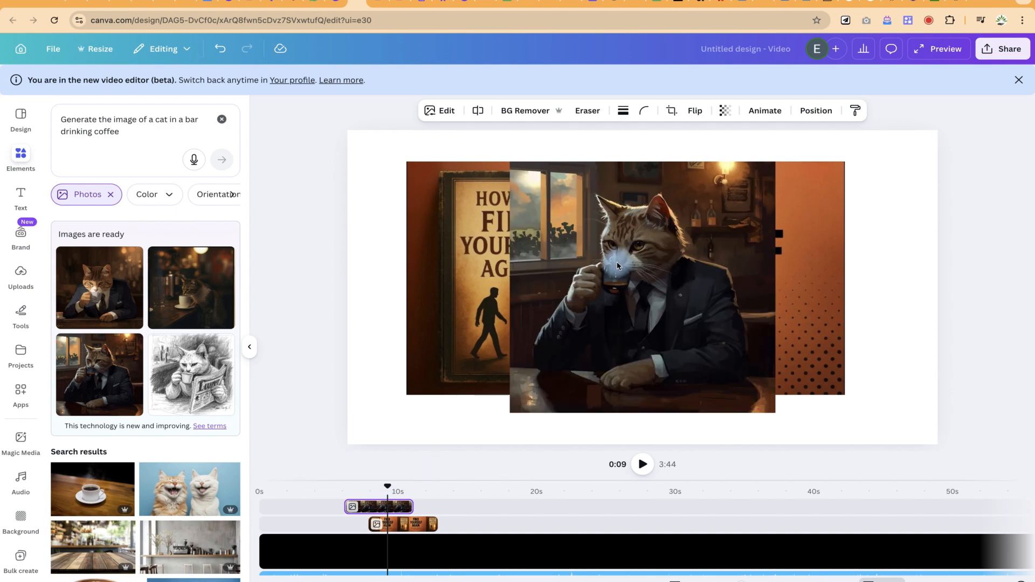
- Move the cat image to the canvas's upper-left corner and enlarge it to fill the canvas height
{"action": "left_click", "coordinate": [571, 263]}
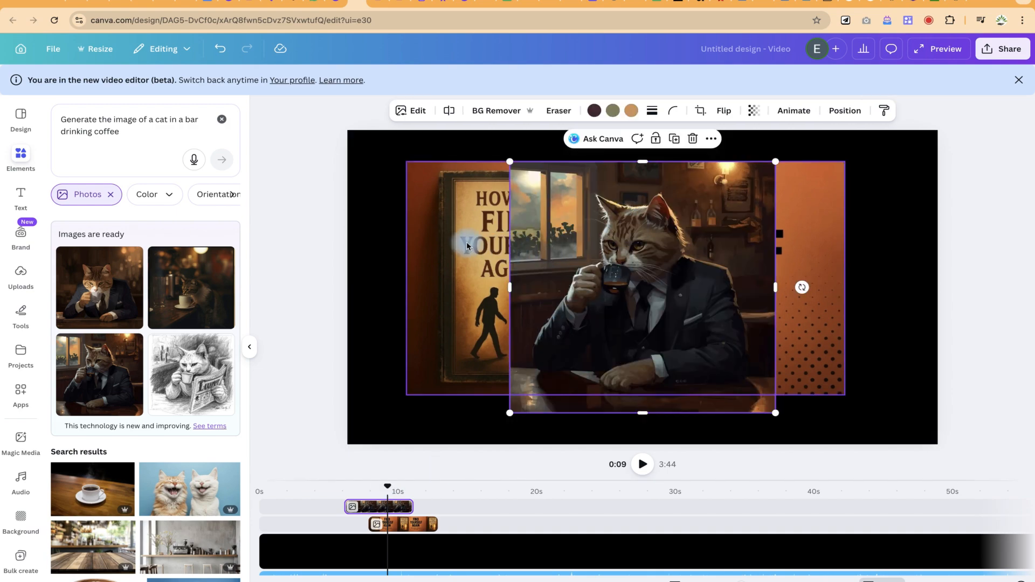
{"action": "left_click_drag", "start_coordinate": [608, 259], "coordinate": [464, 230]}
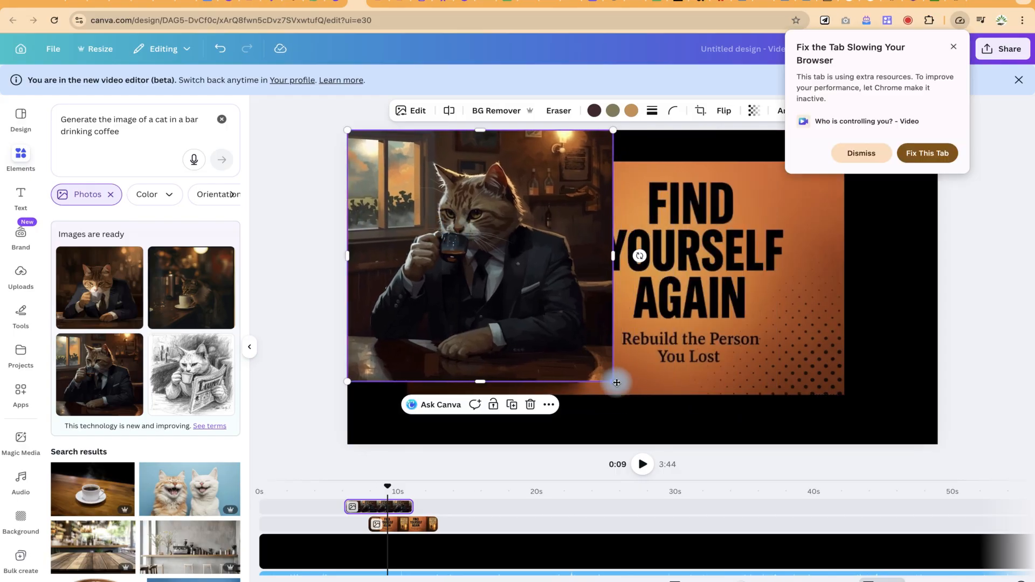
{"action": "left_click_drag", "start_coordinate": [629, 395], "coordinate": [688, 435]}
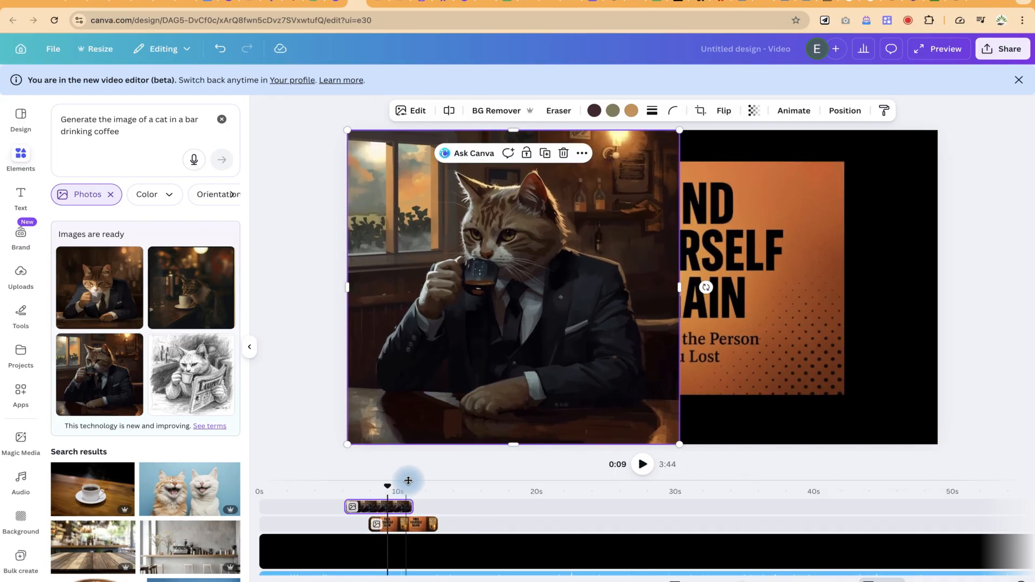
- Enlarge the timeline area to reveal the audio track and clear the previous image prompt in Elements
{"action": "left_click_drag", "start_coordinate": [408, 480], "coordinate": [411, 407]}
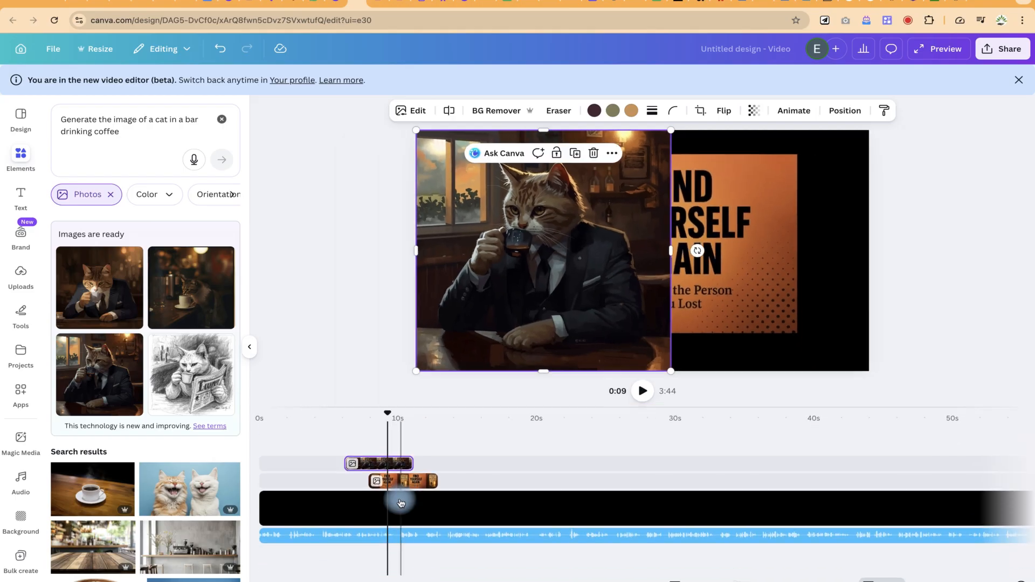
{"action": "left_click", "coordinate": [19, 155]}
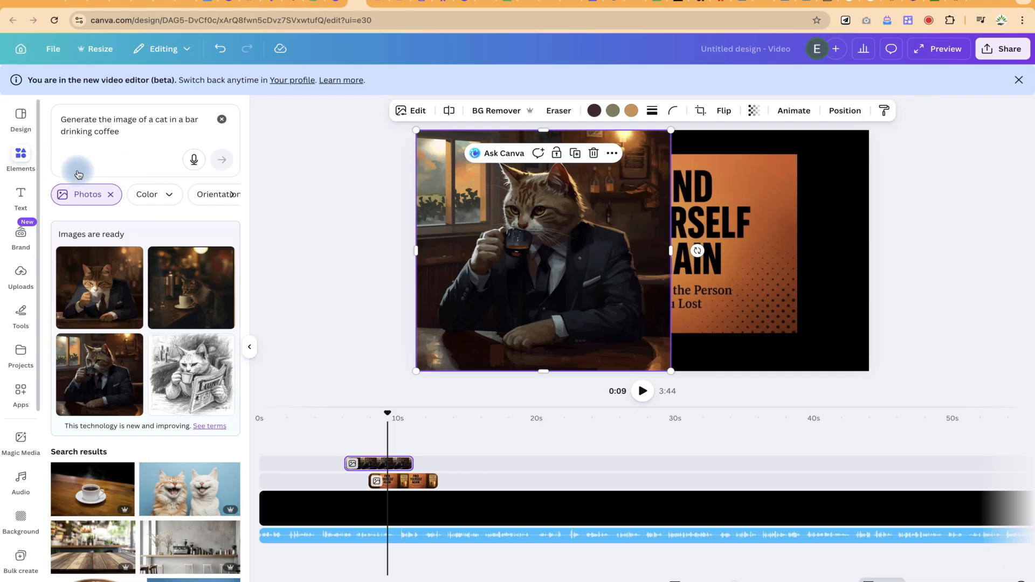
{"action": "left_click", "coordinate": [22, 159]}
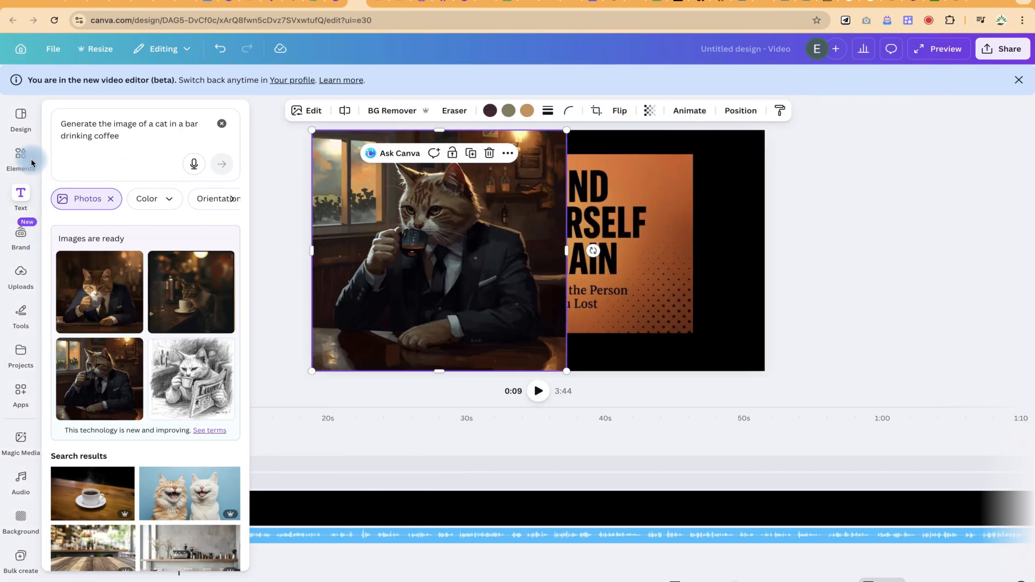
{"action": "left_click", "coordinate": [155, 138]}
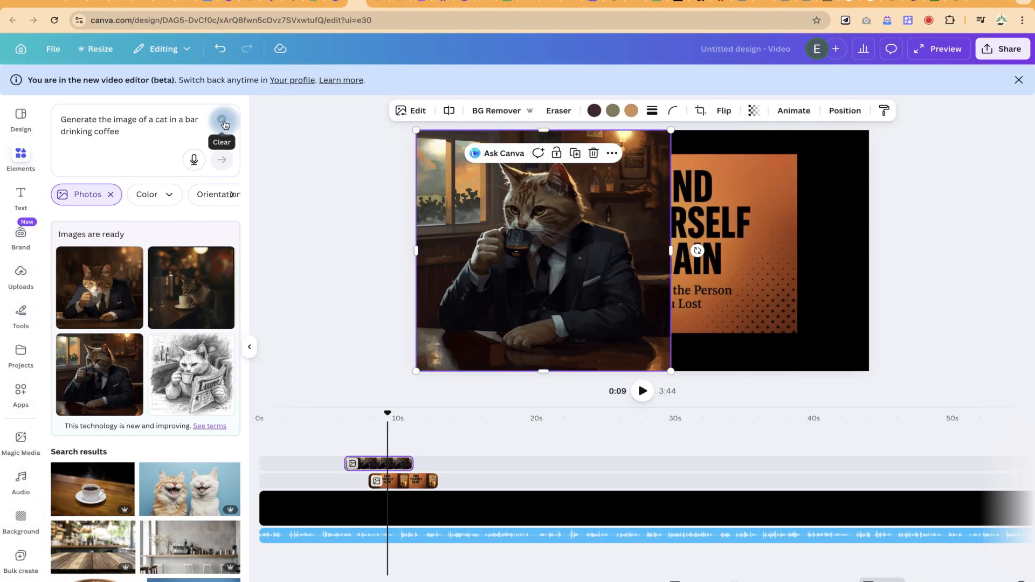
{"action": "left_click", "coordinate": [205, 130]}
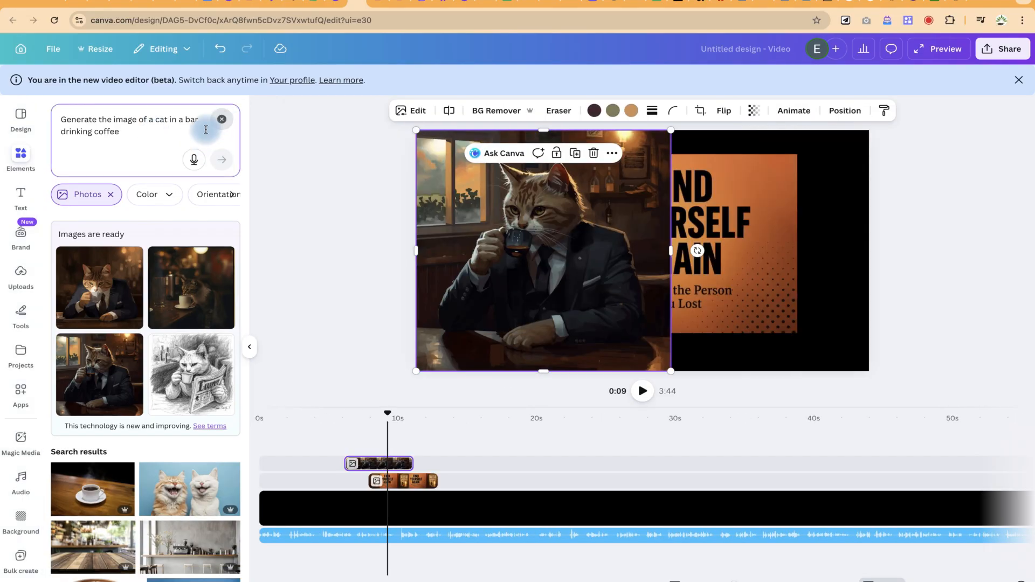
{"action": "left_click", "coordinate": [221, 119]}
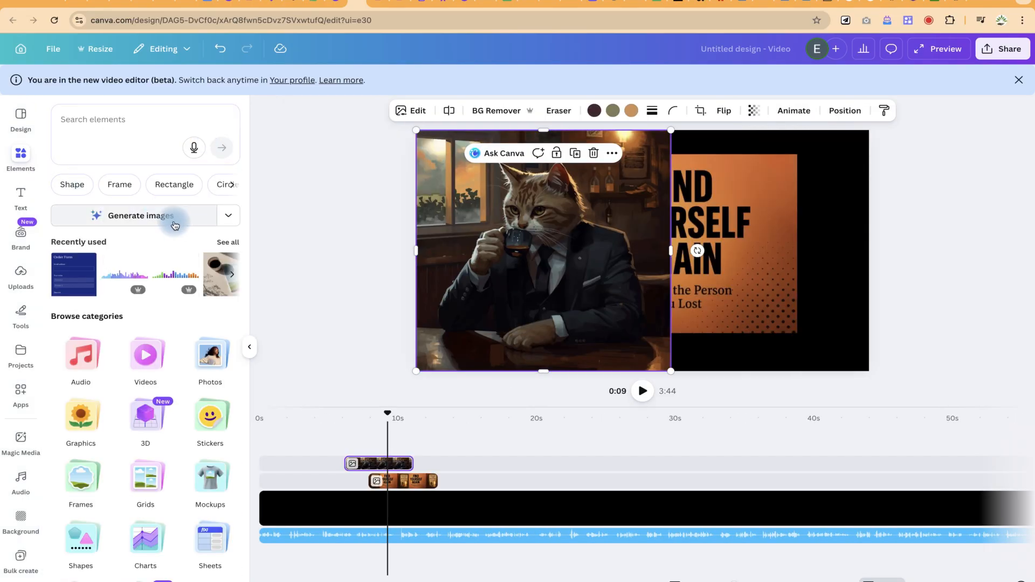
- Generate an AI video in Elements from the prompt "Generate the video of a cat drinking coffee in a bar"
{"action": "left_click", "coordinate": [233, 218]}
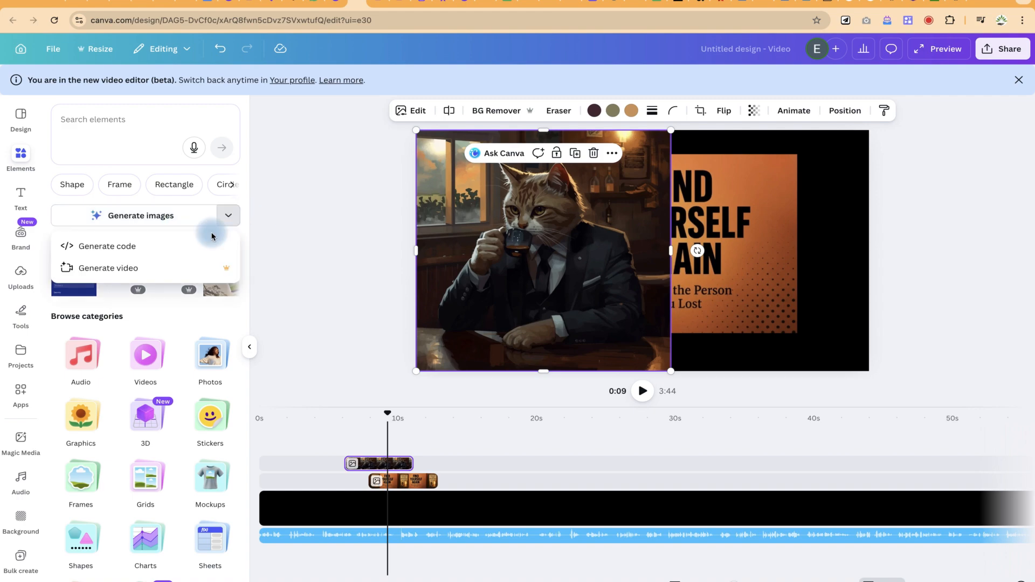
{"action": "left_click", "coordinate": [131, 268]}
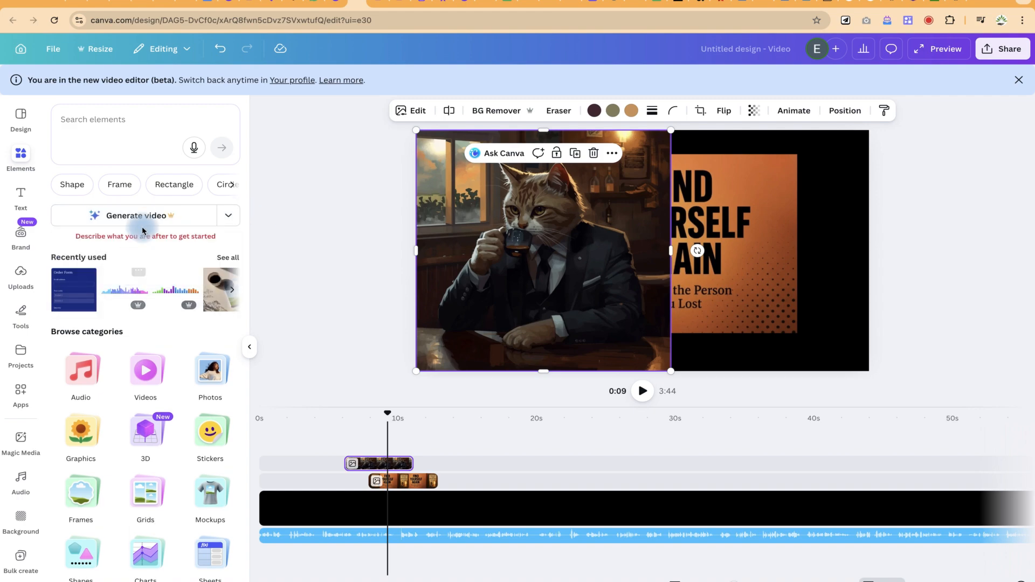
{"action": "left_click", "coordinate": [134, 120]}
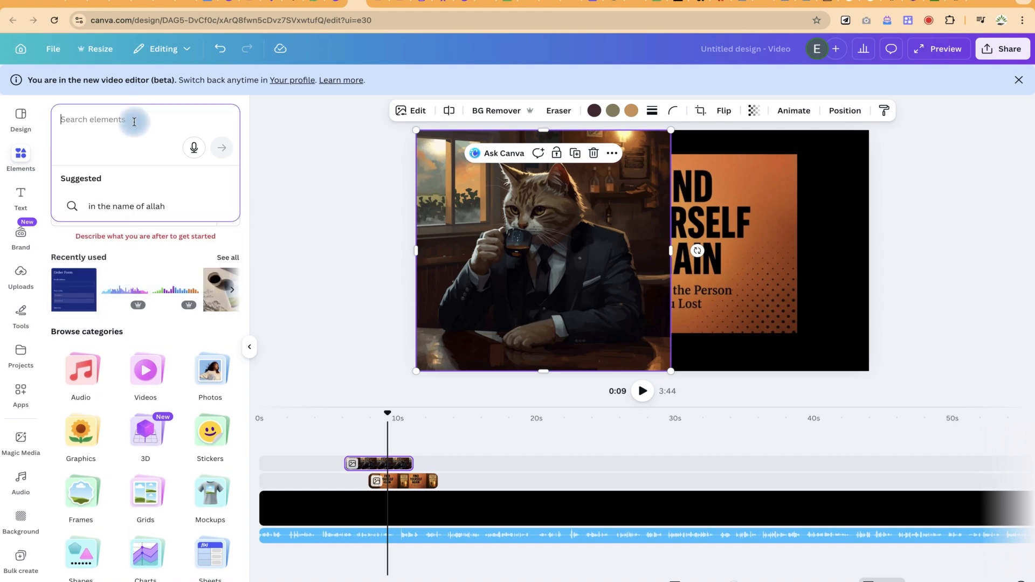
{"action": "type", "text": "G"}
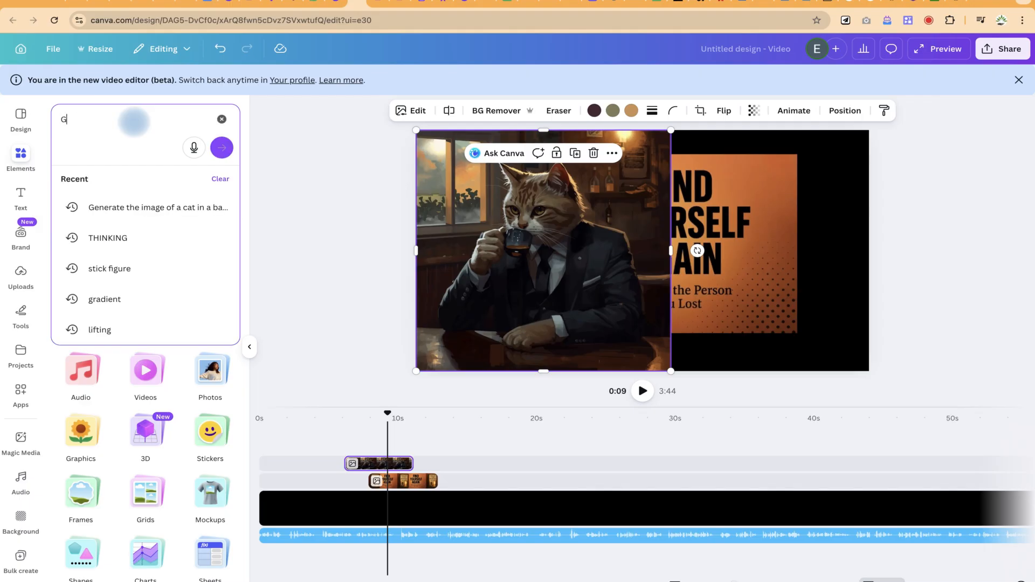
{"action": "type", "text": "enerate the"}
{"action": "key", "text": "BackSpace"}
{"action": "type", "text": "he"}
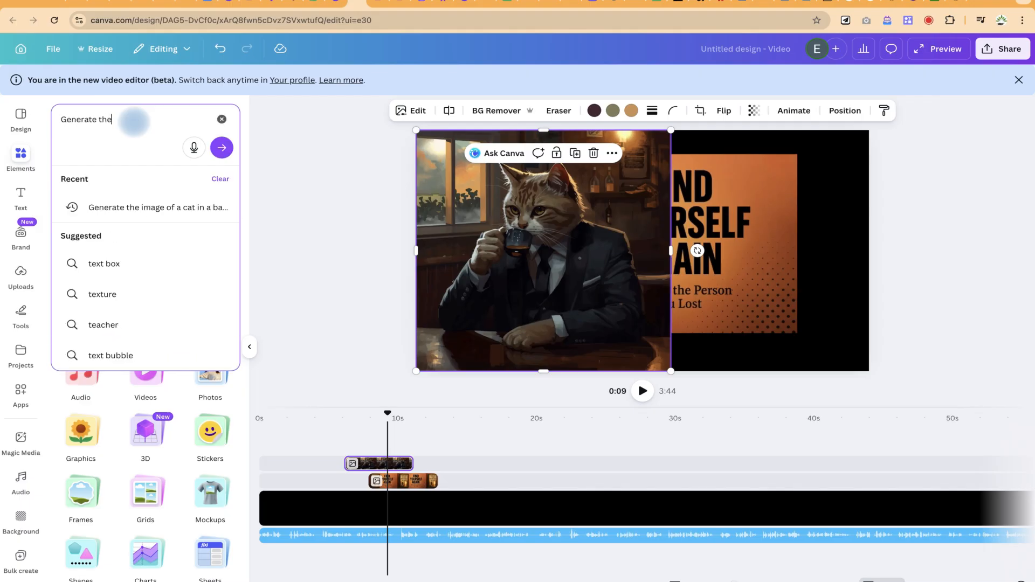
{"action": "type", "text": " video of a "}
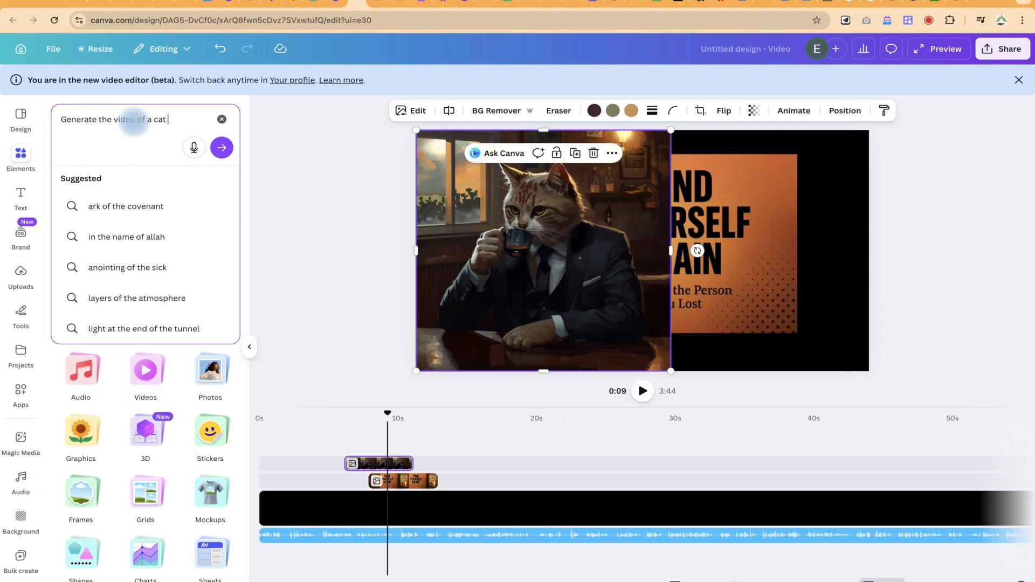
{"action": "type", "text": "cat drinking coffee in a bar"}
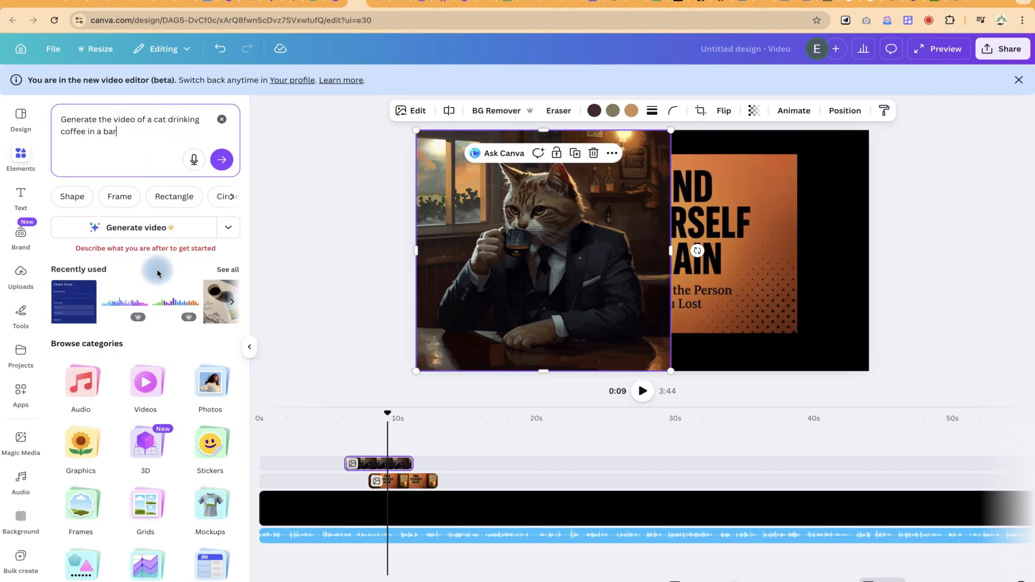
{"action": "left_click", "coordinate": [133, 239]}
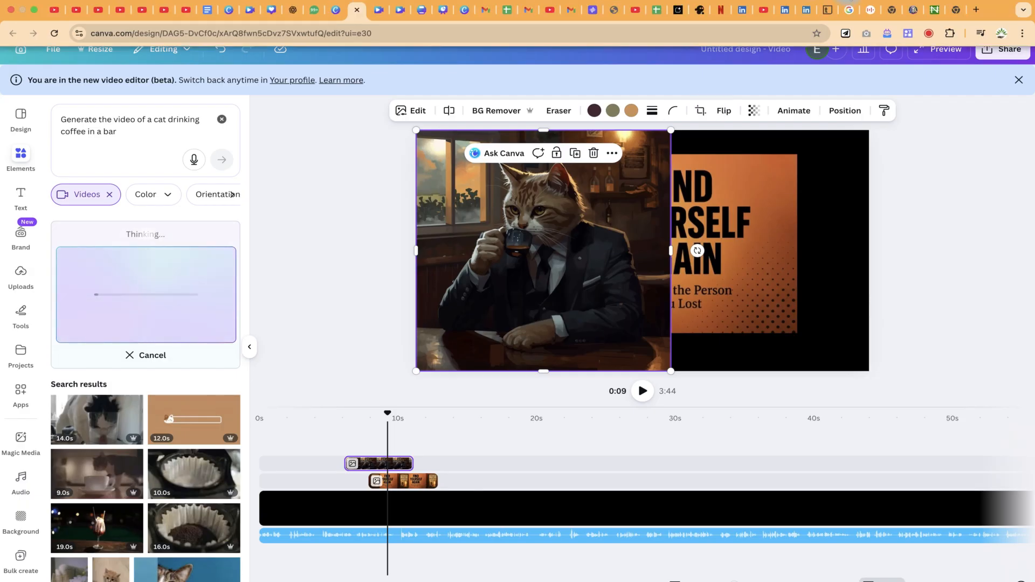
{"action": "left_click", "coordinate": [850, 2]}
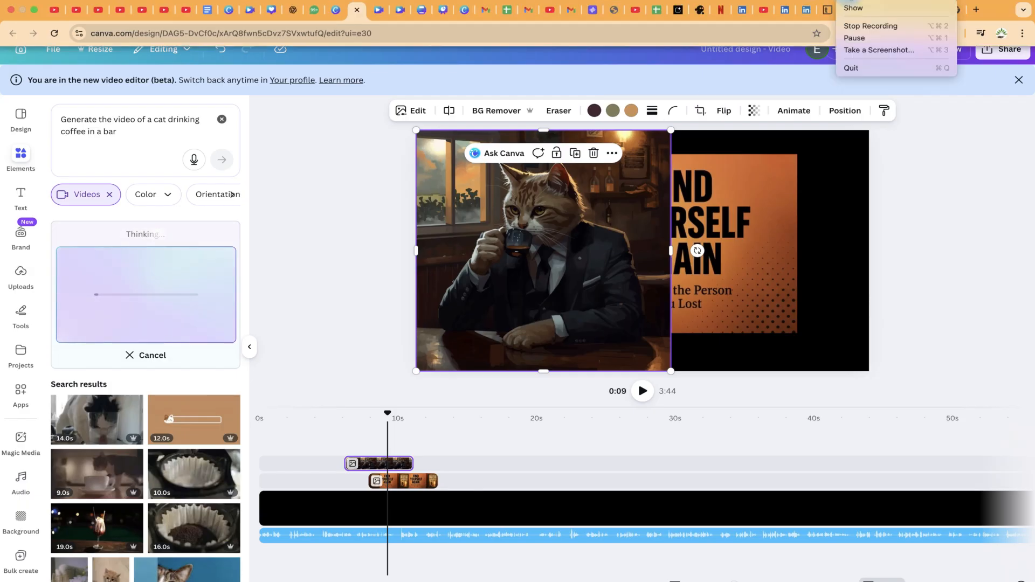
{"action": "left_click", "coordinate": [857, 37]}
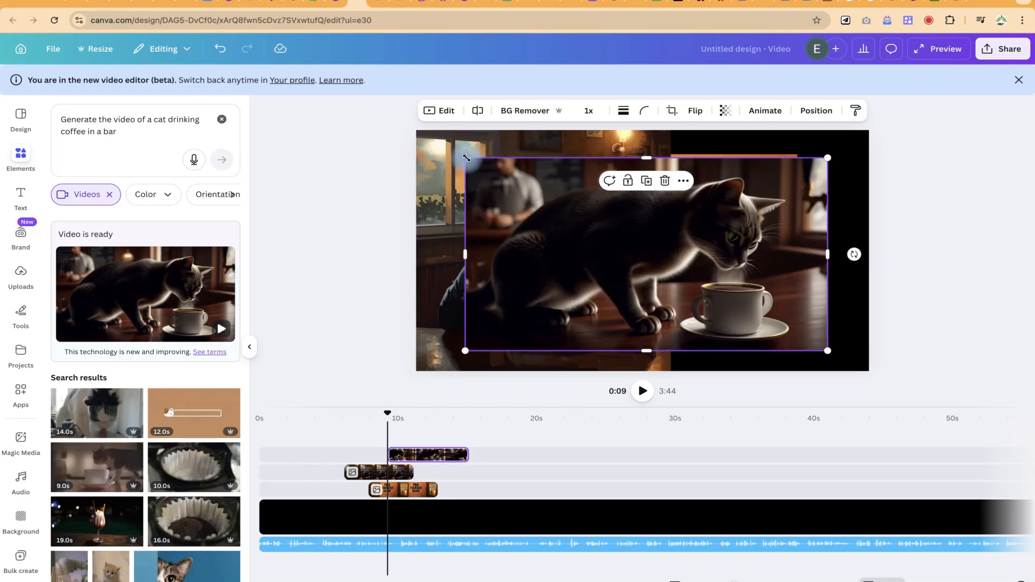
- Shrink the generated cat video and fit it between the dark-suited cat image and the canvas's right edge
{"action": "left_click_drag", "start_coordinate": [466, 155], "coordinate": [642, 252]}
{"action": "left_click_drag", "start_coordinate": [758, 294], "coordinate": [766, 248]}
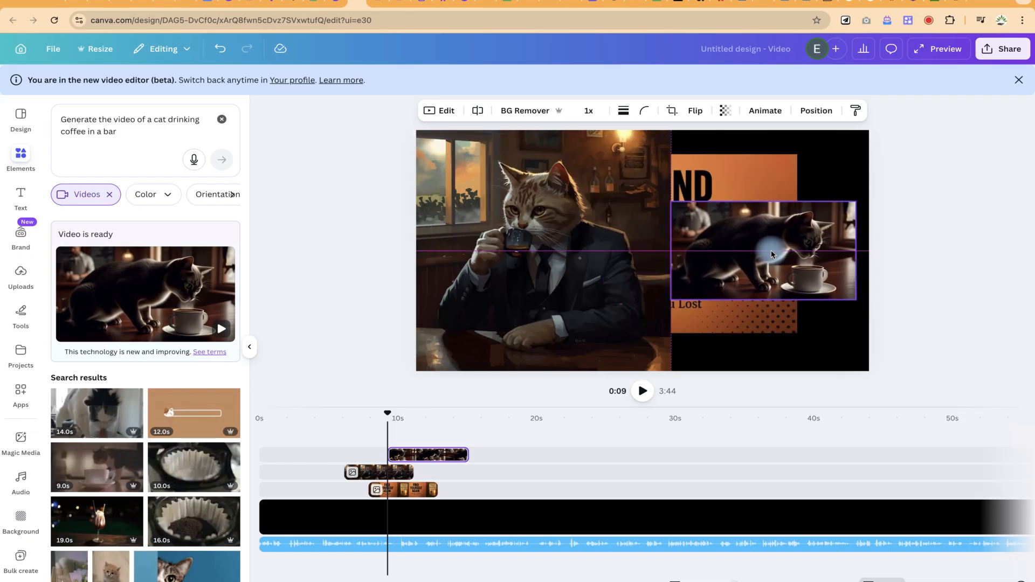
{"action": "left_click_drag", "start_coordinate": [855, 201], "coordinate": [867, 191]}
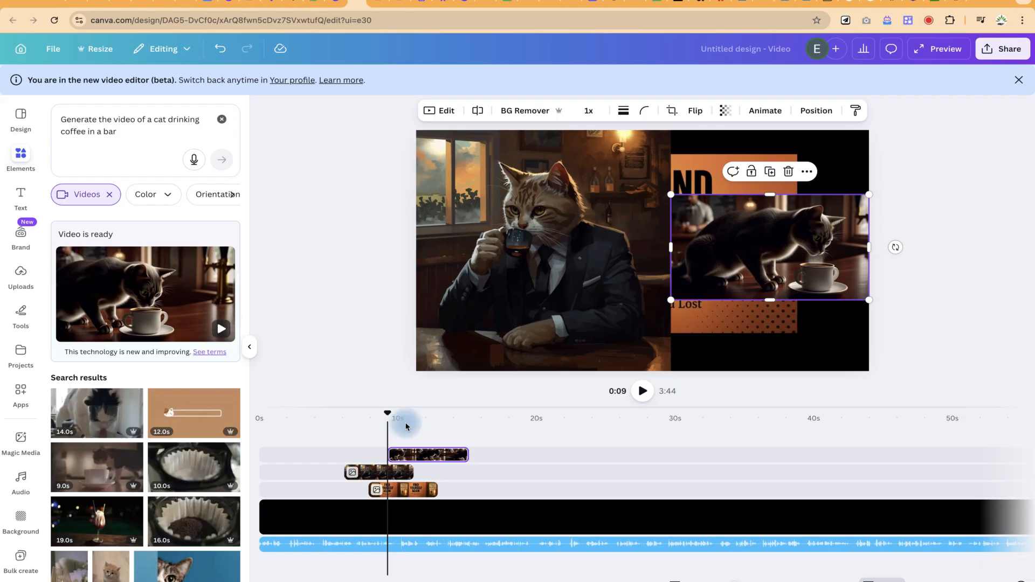
- Play back the layered clips on the timeline from about 9s
{"action": "key", "text": "space"}
{"action": "left_click", "coordinate": [642, 390]}
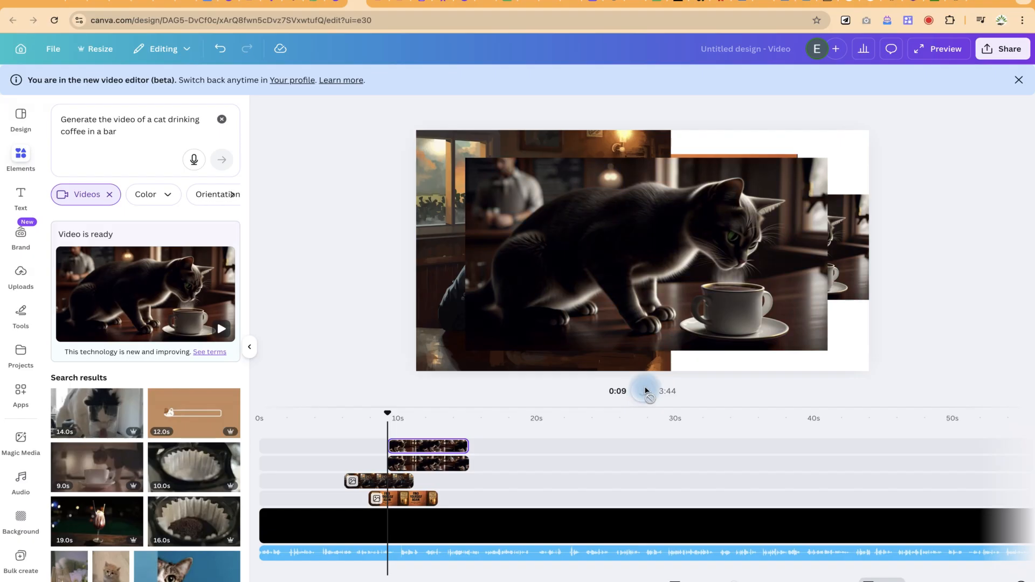
{"action": "key", "text": "space"}
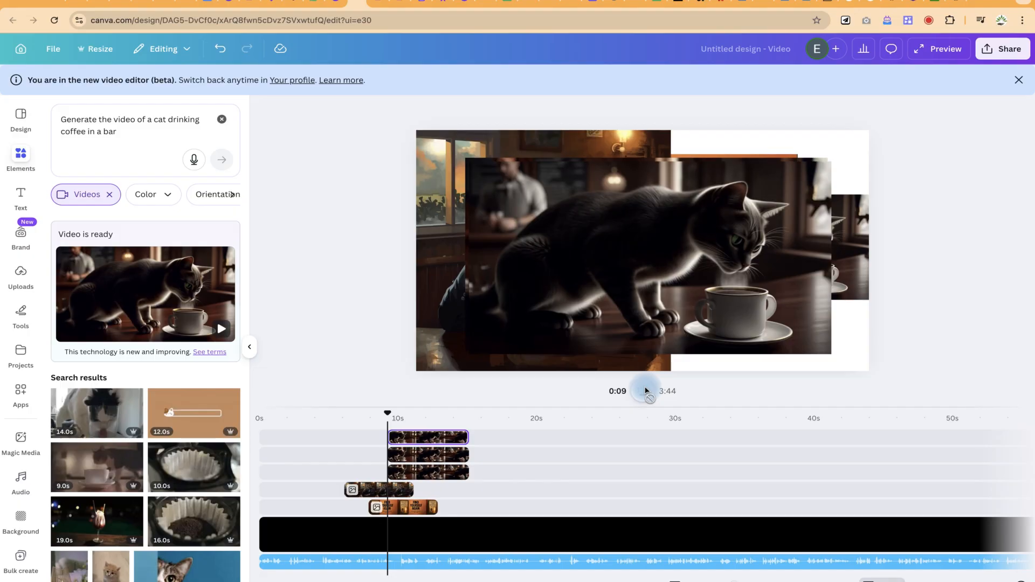
{"action": "left_click", "coordinate": [647, 390]}
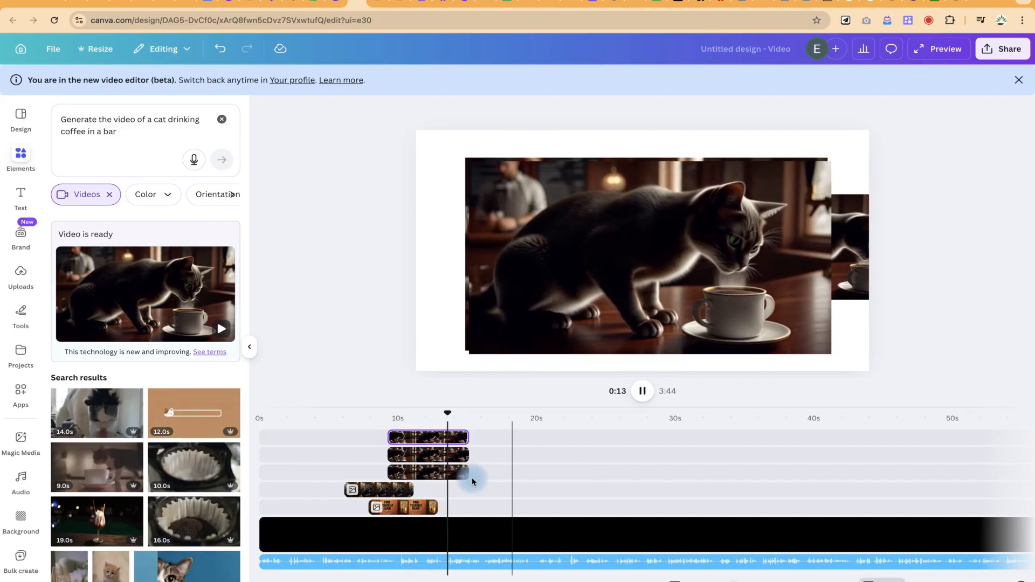
{"action": "left_click", "coordinate": [645, 397]}
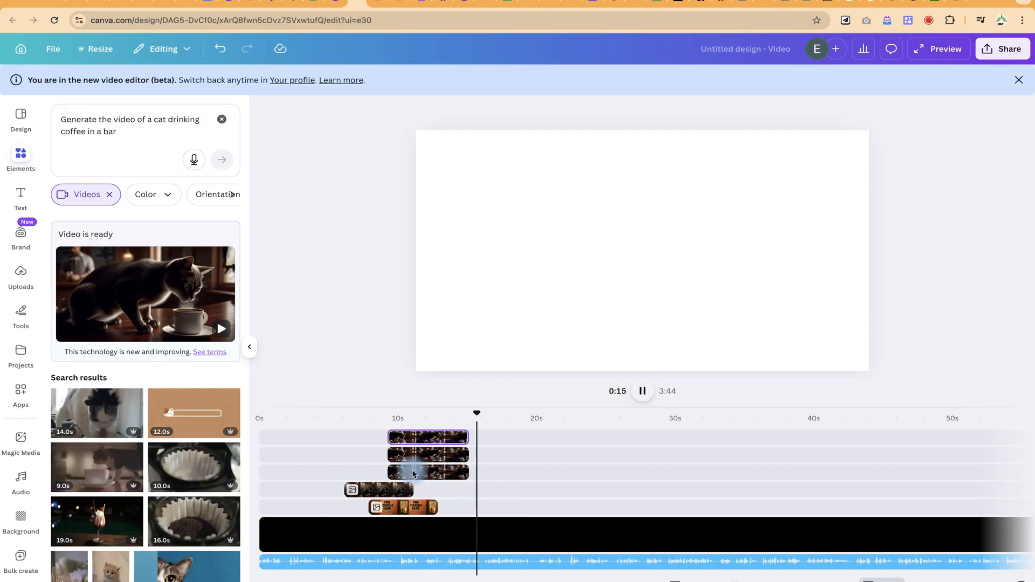
- Delete the two lower copies of the generated cat video from the timeline and replay the sequence from about 9s
{"action": "left_click", "coordinate": [431, 463]}
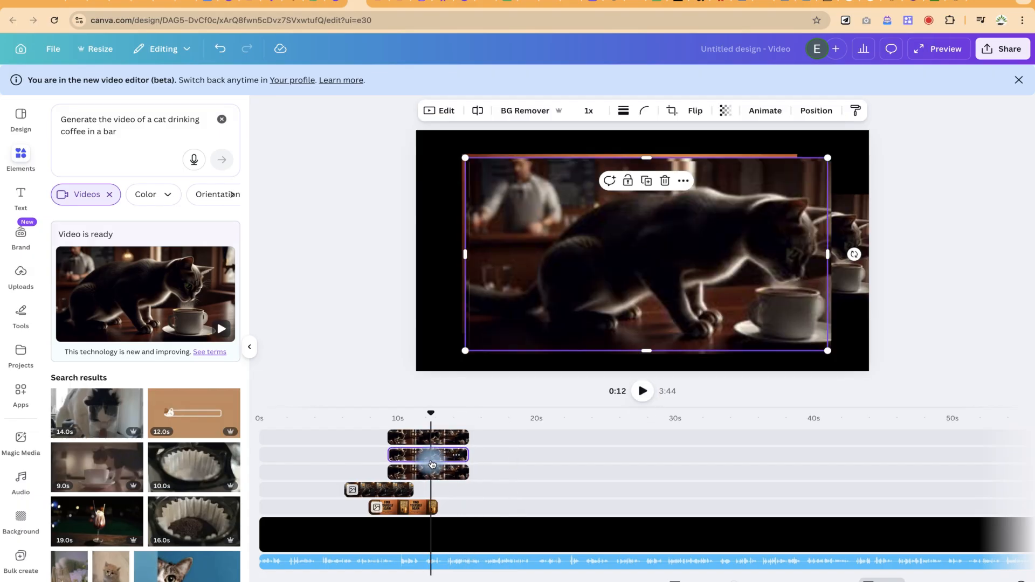
{"action": "key", "text": "Delete"}
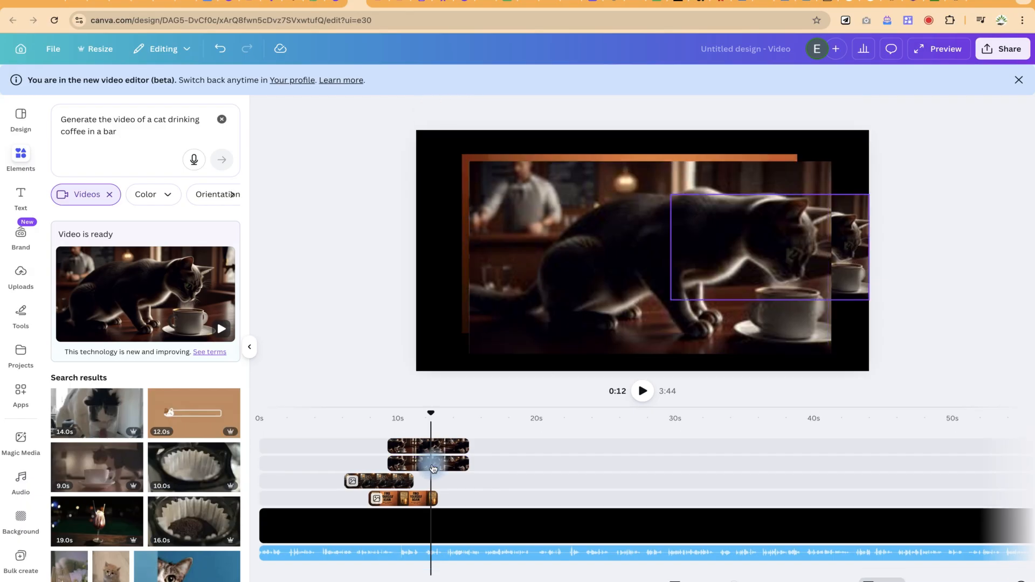
{"action": "left_click", "coordinate": [432, 464]}
{"action": "key", "text": "Delete"}
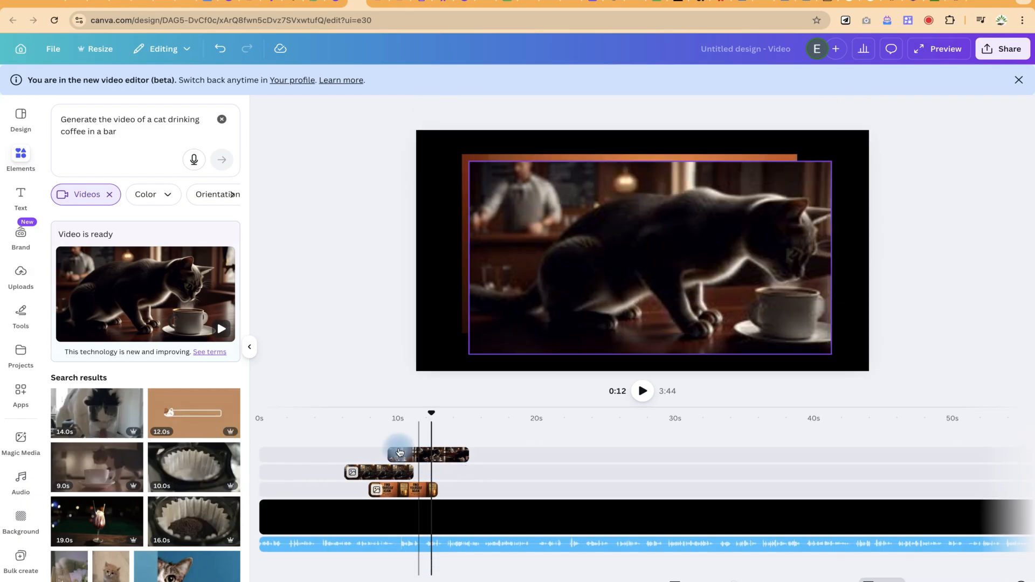
{"action": "left_click", "coordinate": [386, 437]}
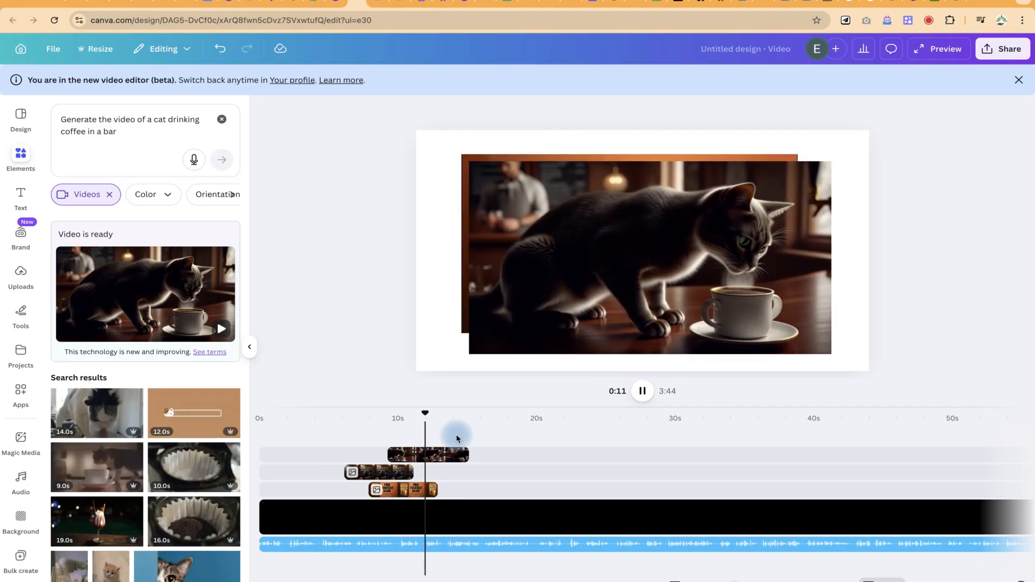
{"action": "key", "text": "space"}
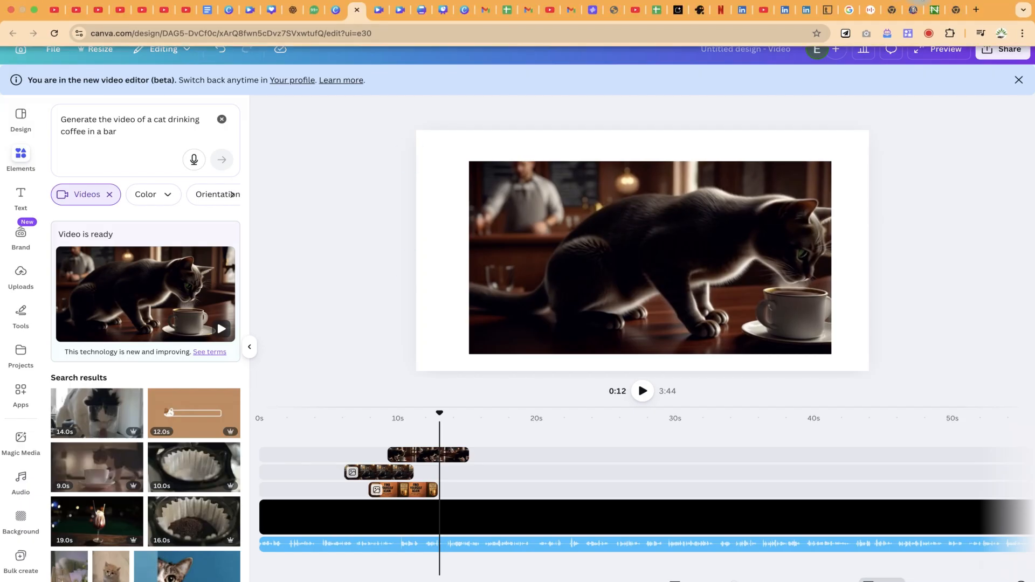
- Switch the computer's Wi-Fi connection to Ubuntu_xx and back to Ubuntu
{"action": "left_click", "coordinate": [918, 1]}
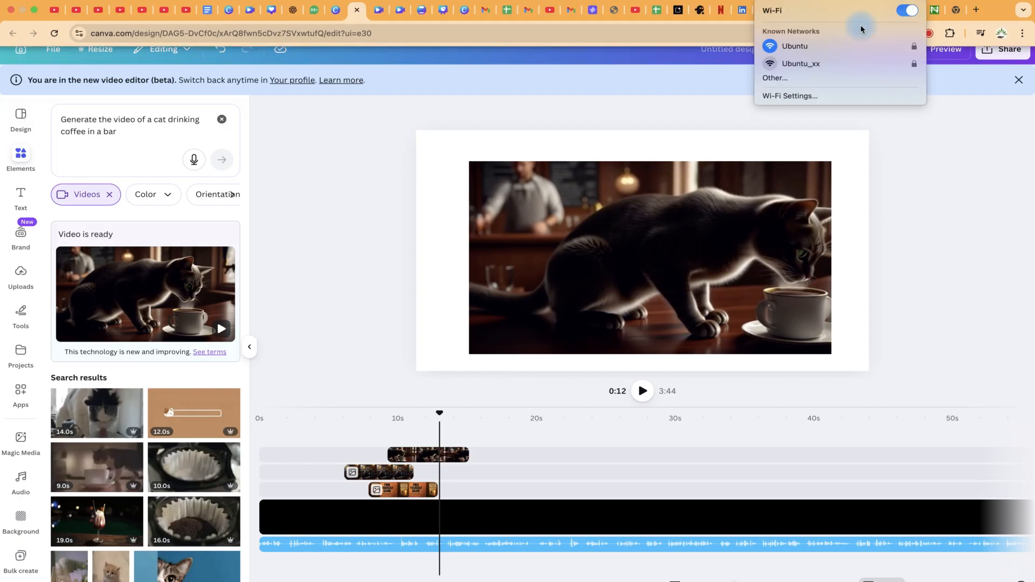
{"action": "left_click", "coordinate": [814, 64]}
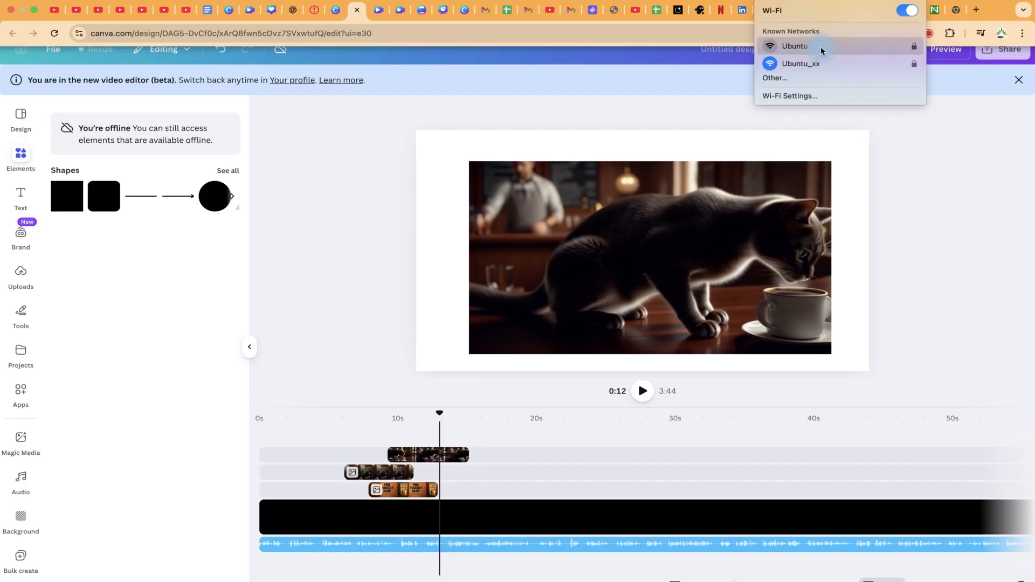
{"action": "left_click", "coordinate": [821, 51]}
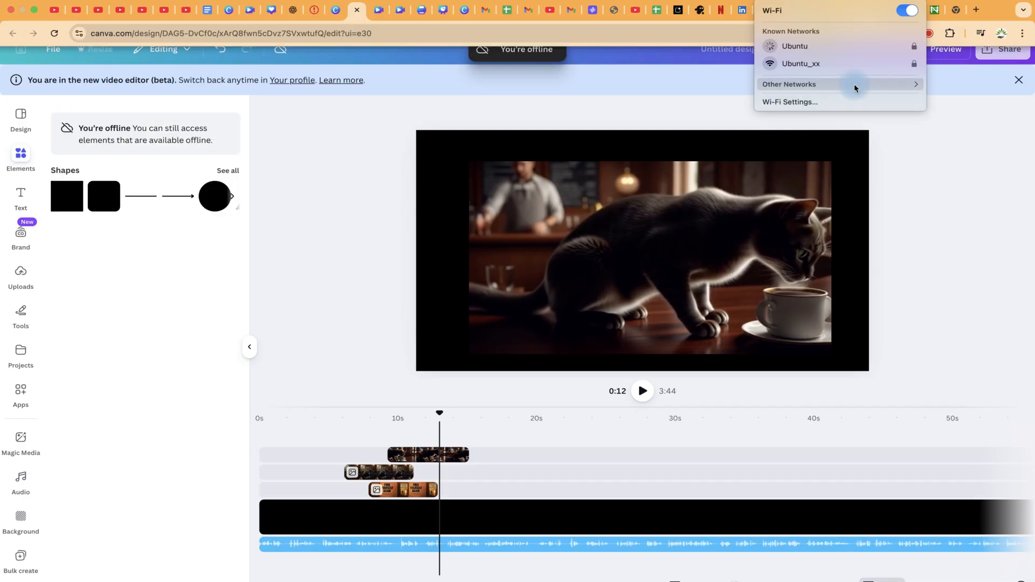
{"action": "left_click", "coordinate": [934, 184]}
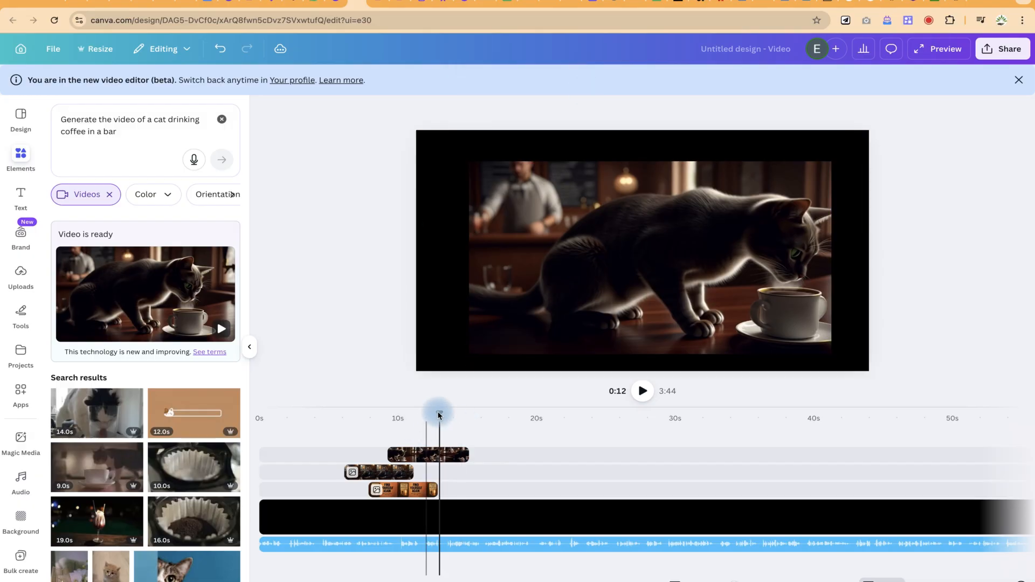
- Inspect the generated cat video clip on the timeline between about 11s and 13s
{"action": "left_click", "coordinate": [417, 414]}
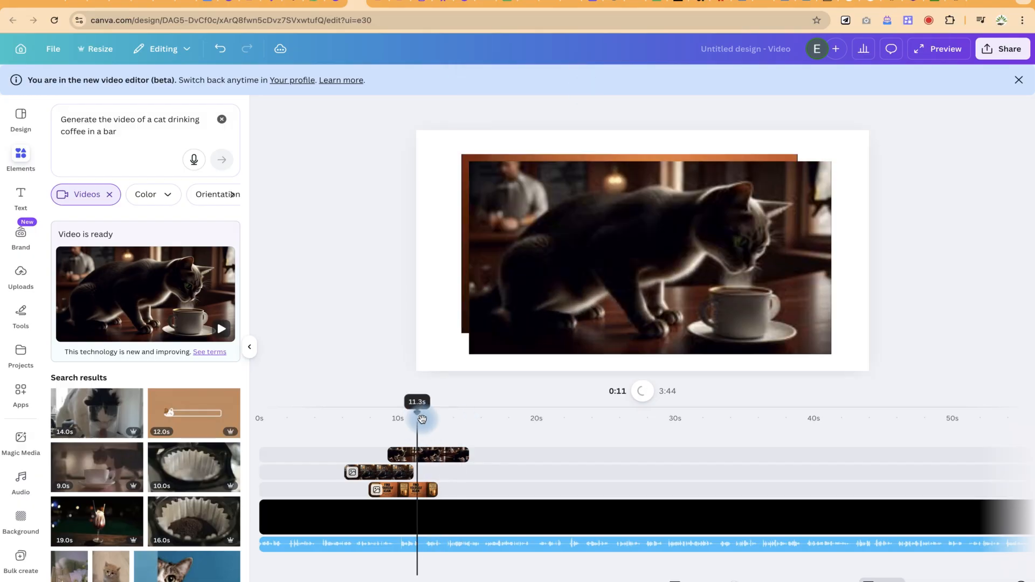
{"action": "left_click", "coordinate": [439, 458]}
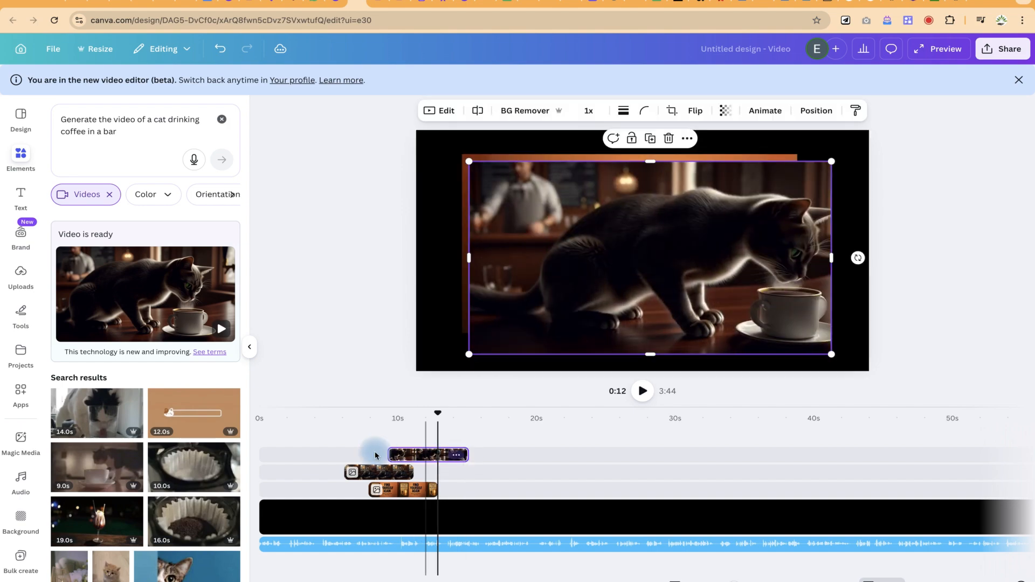
{"action": "left_click", "coordinate": [428, 446]}
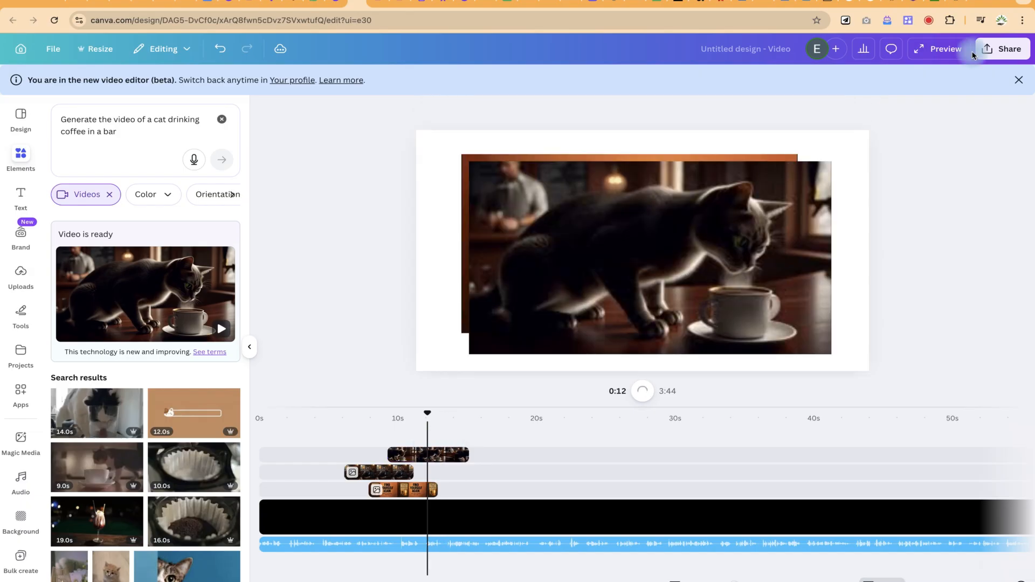
- Review the design's MP4 download settings and close them without downloading
{"action": "left_click", "coordinate": [1006, 50]}
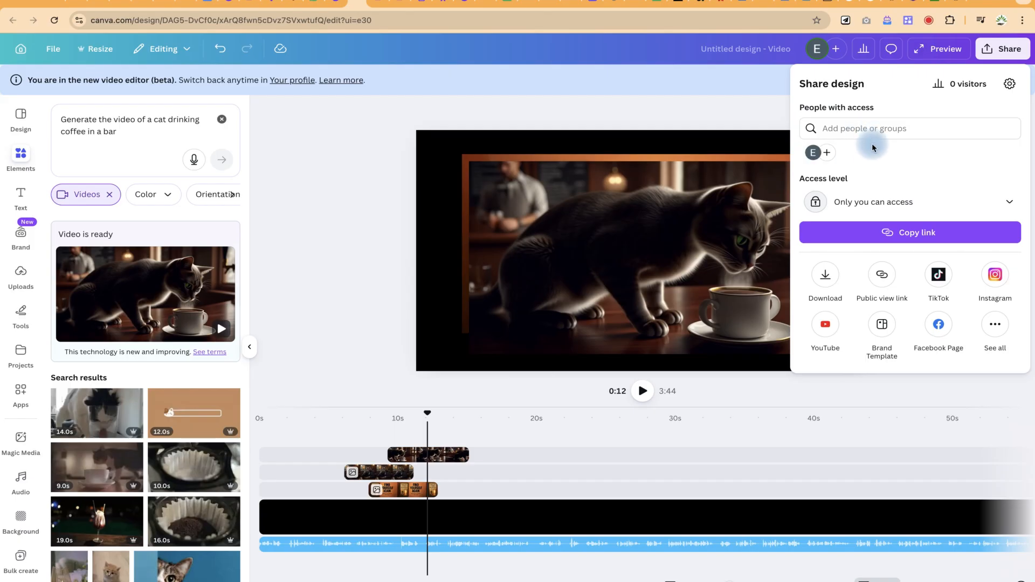
{"action": "left_click", "coordinate": [829, 278]}
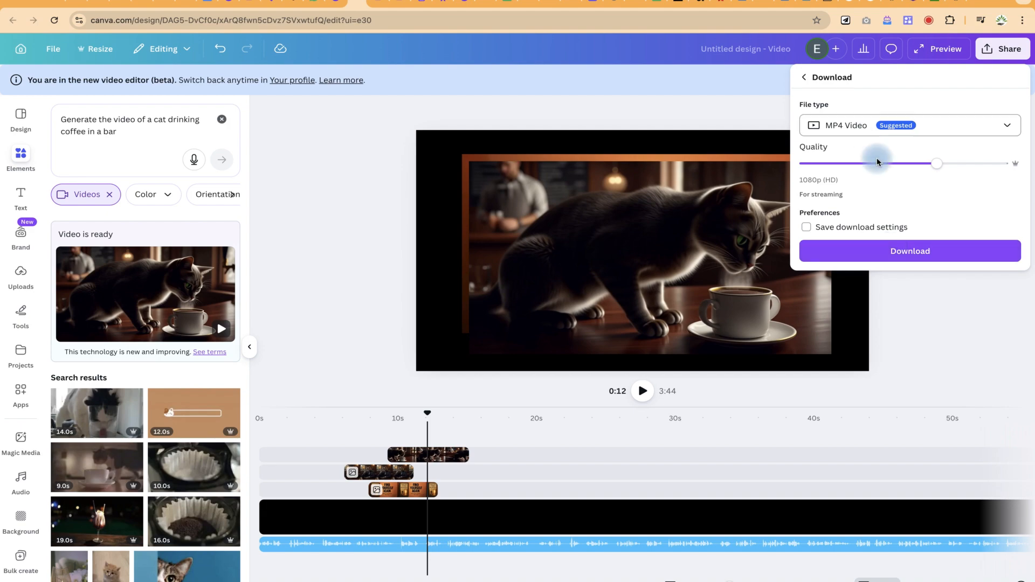
{"action": "left_click", "coordinate": [968, 351]}
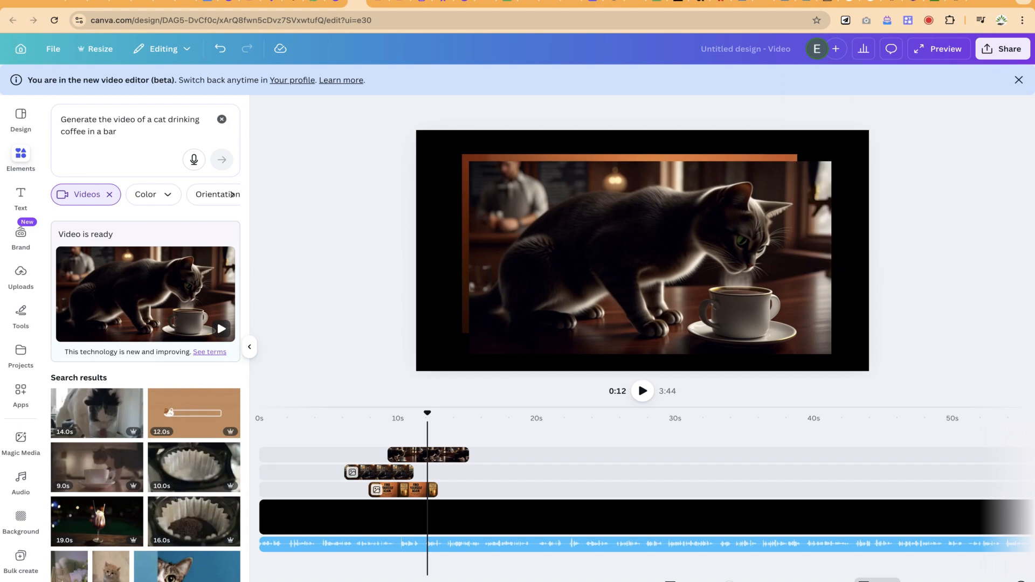